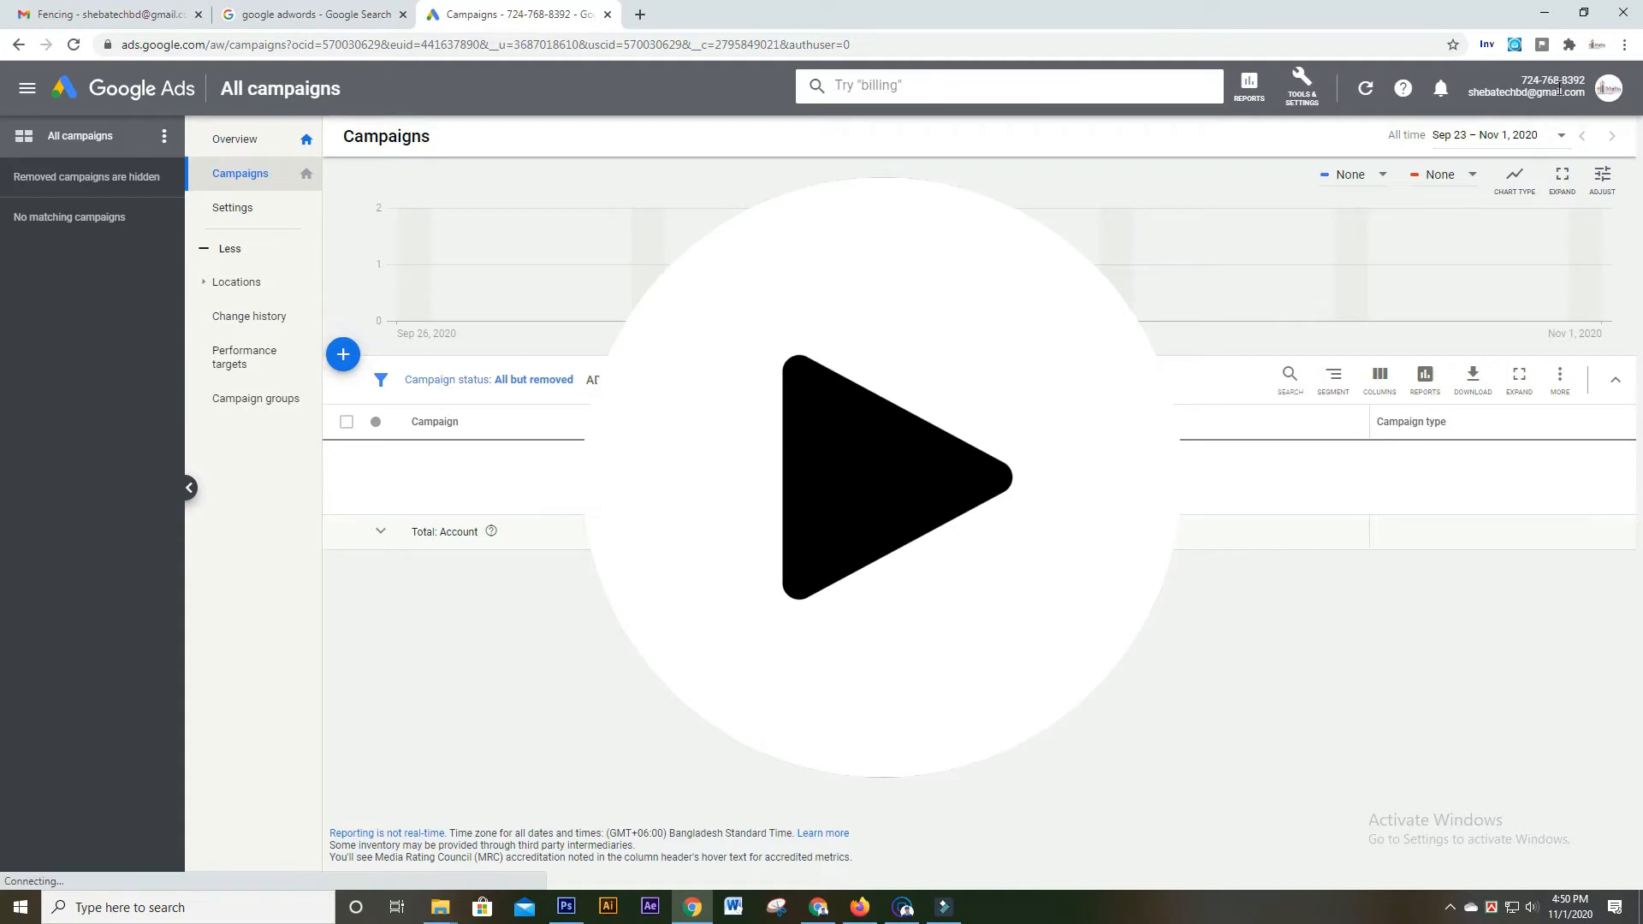
Check which Google account is signed in, then close the account details
left_click_drag(1471, 94, 1585, 94)
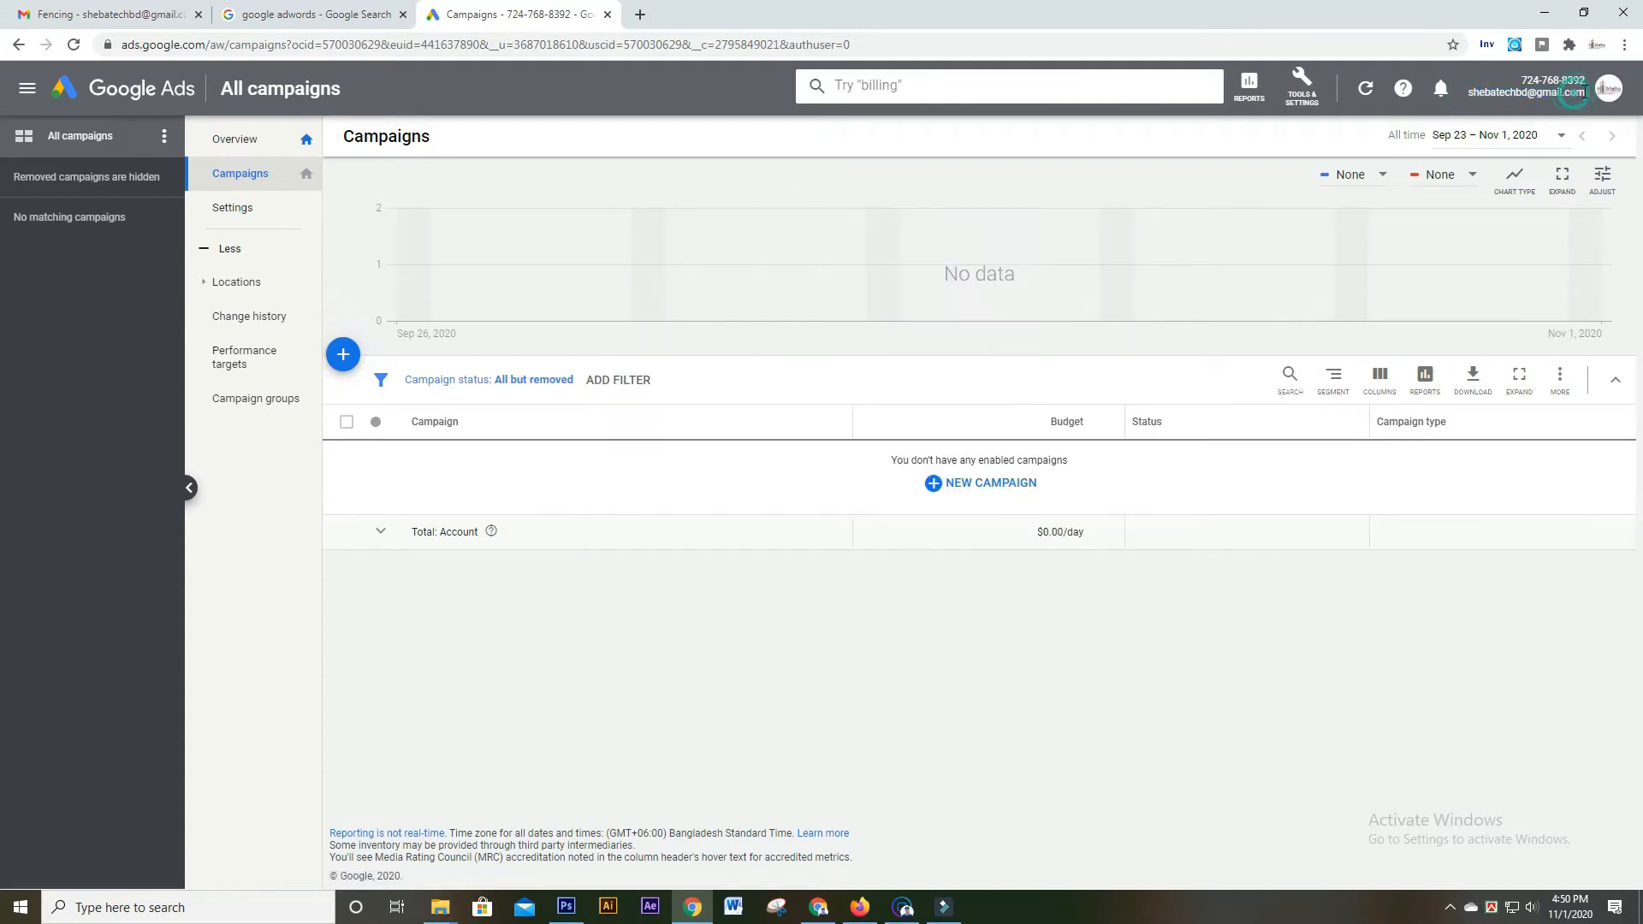
left_click(1572, 94)
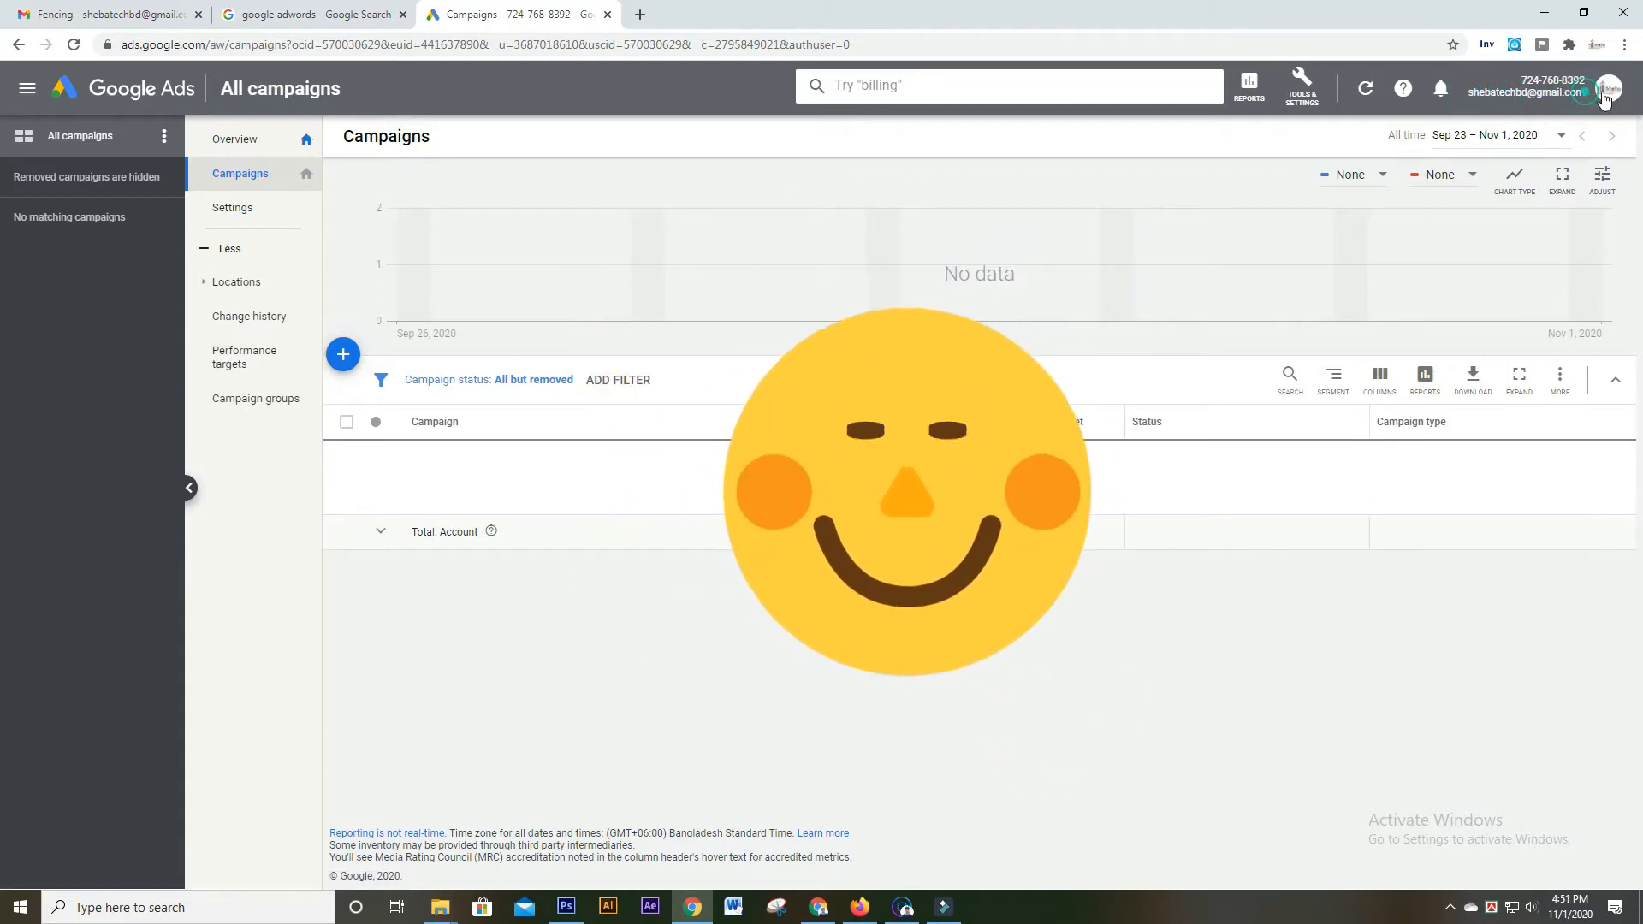
left_click(1509, 94)
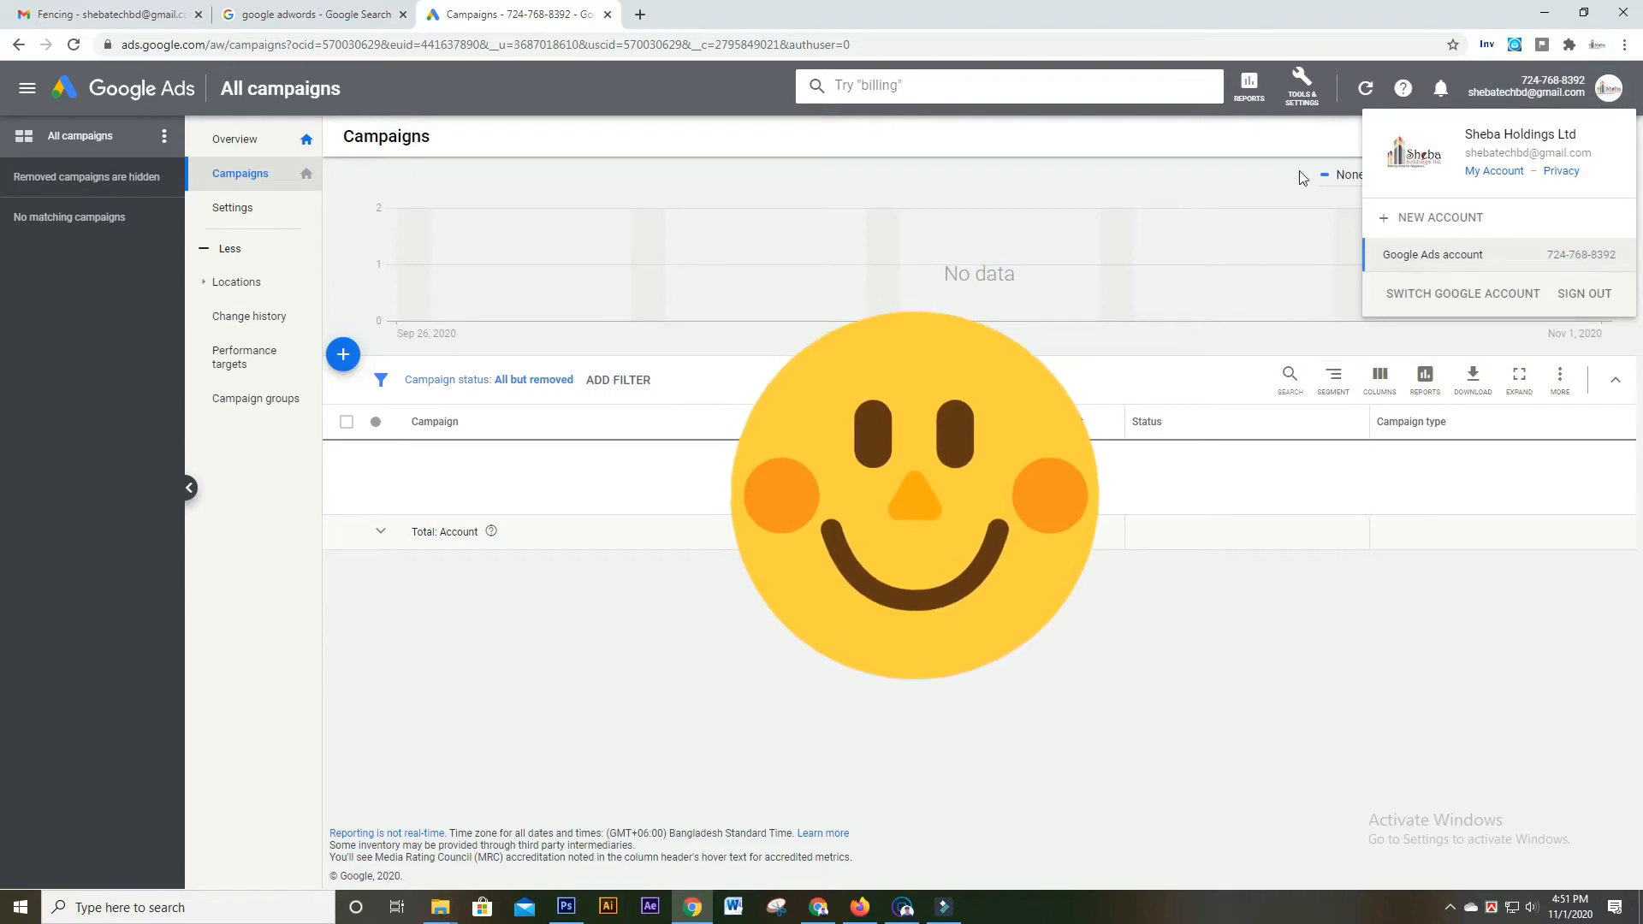
left_click(1296, 137)
Go to Billing > Settings from Tools & Settings to reach the Payments Setup form
left_click(1307, 96)
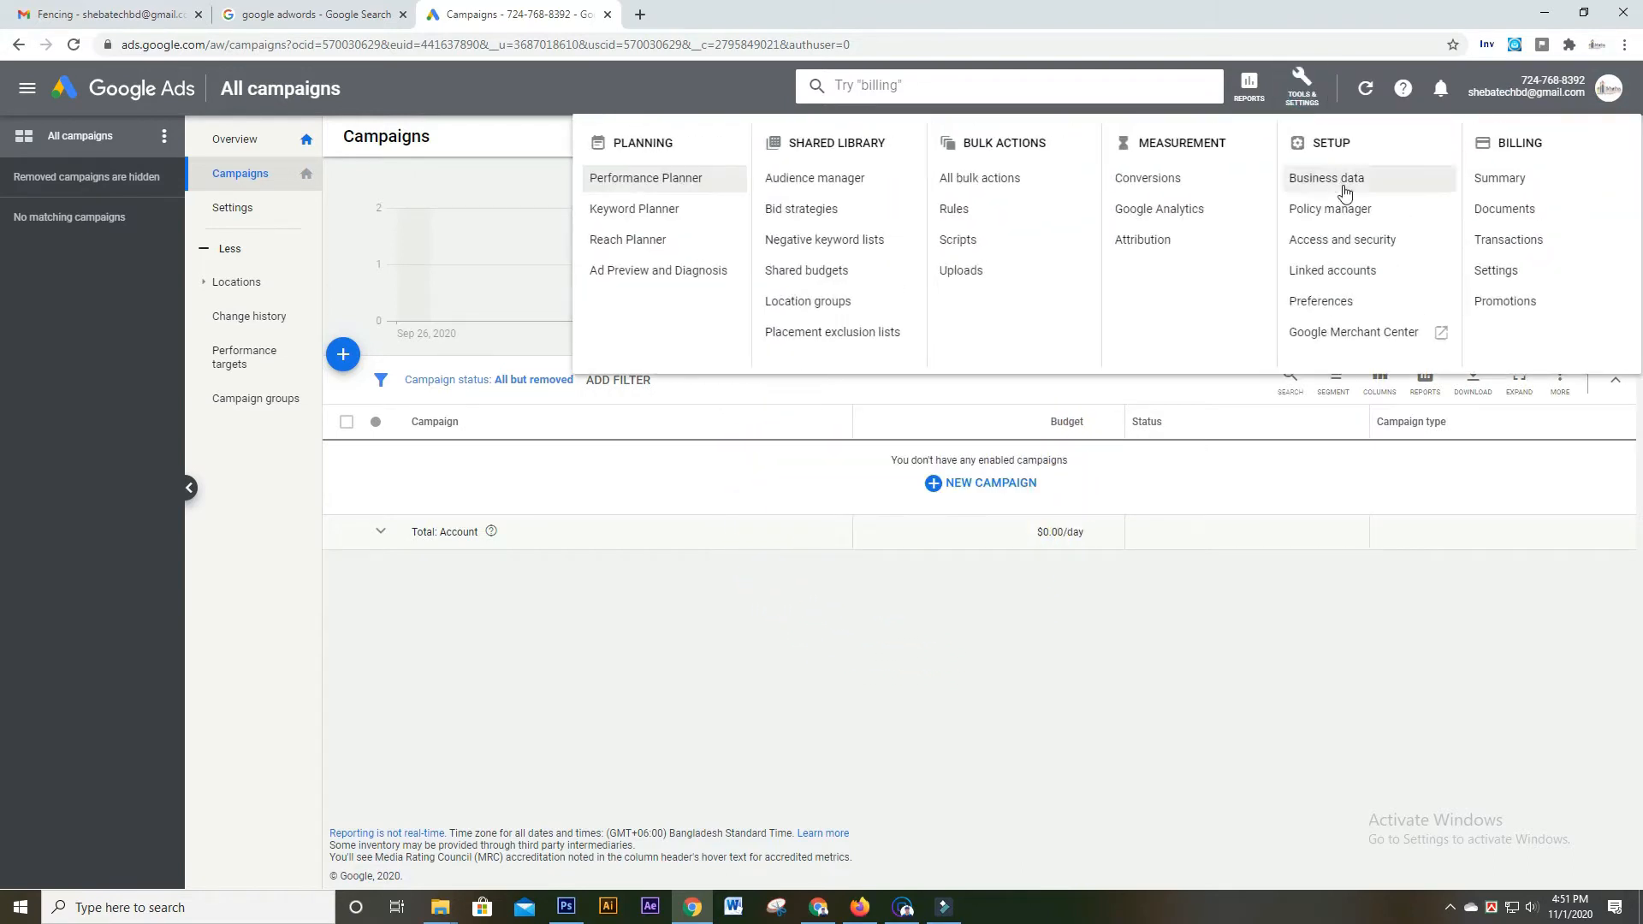
mouse_move(1497, 143)
left_mouse_down()
mouse_move(1551, 148)
mouse_move(1500, 145)
left_mouse_up()
left_click(1552, 144)
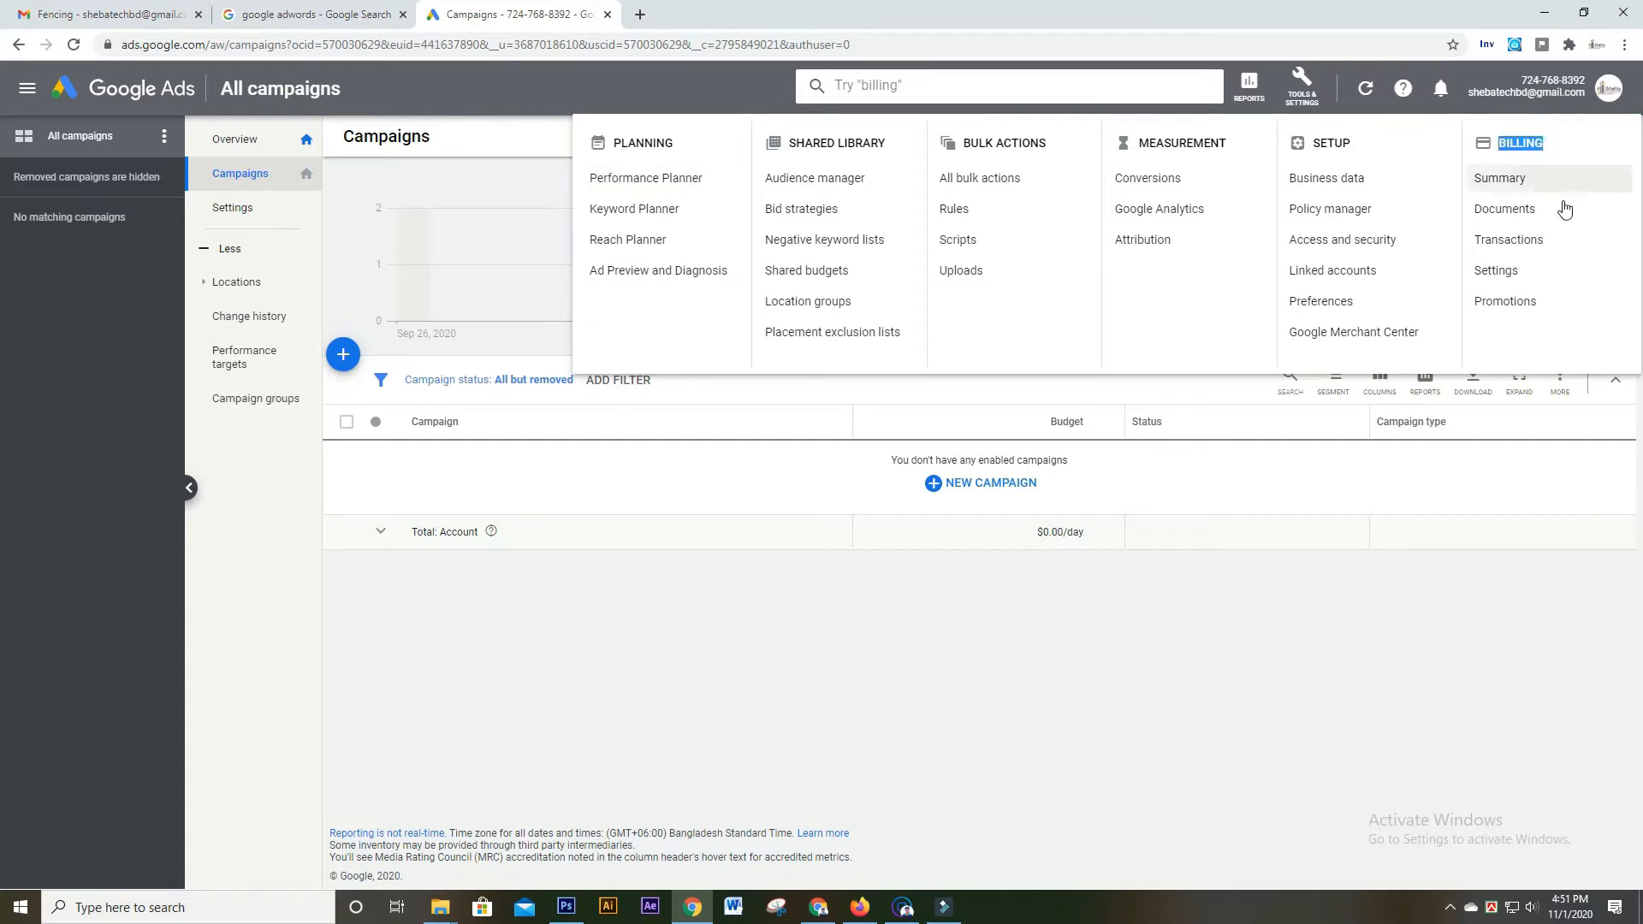
left_click(1473, 269)
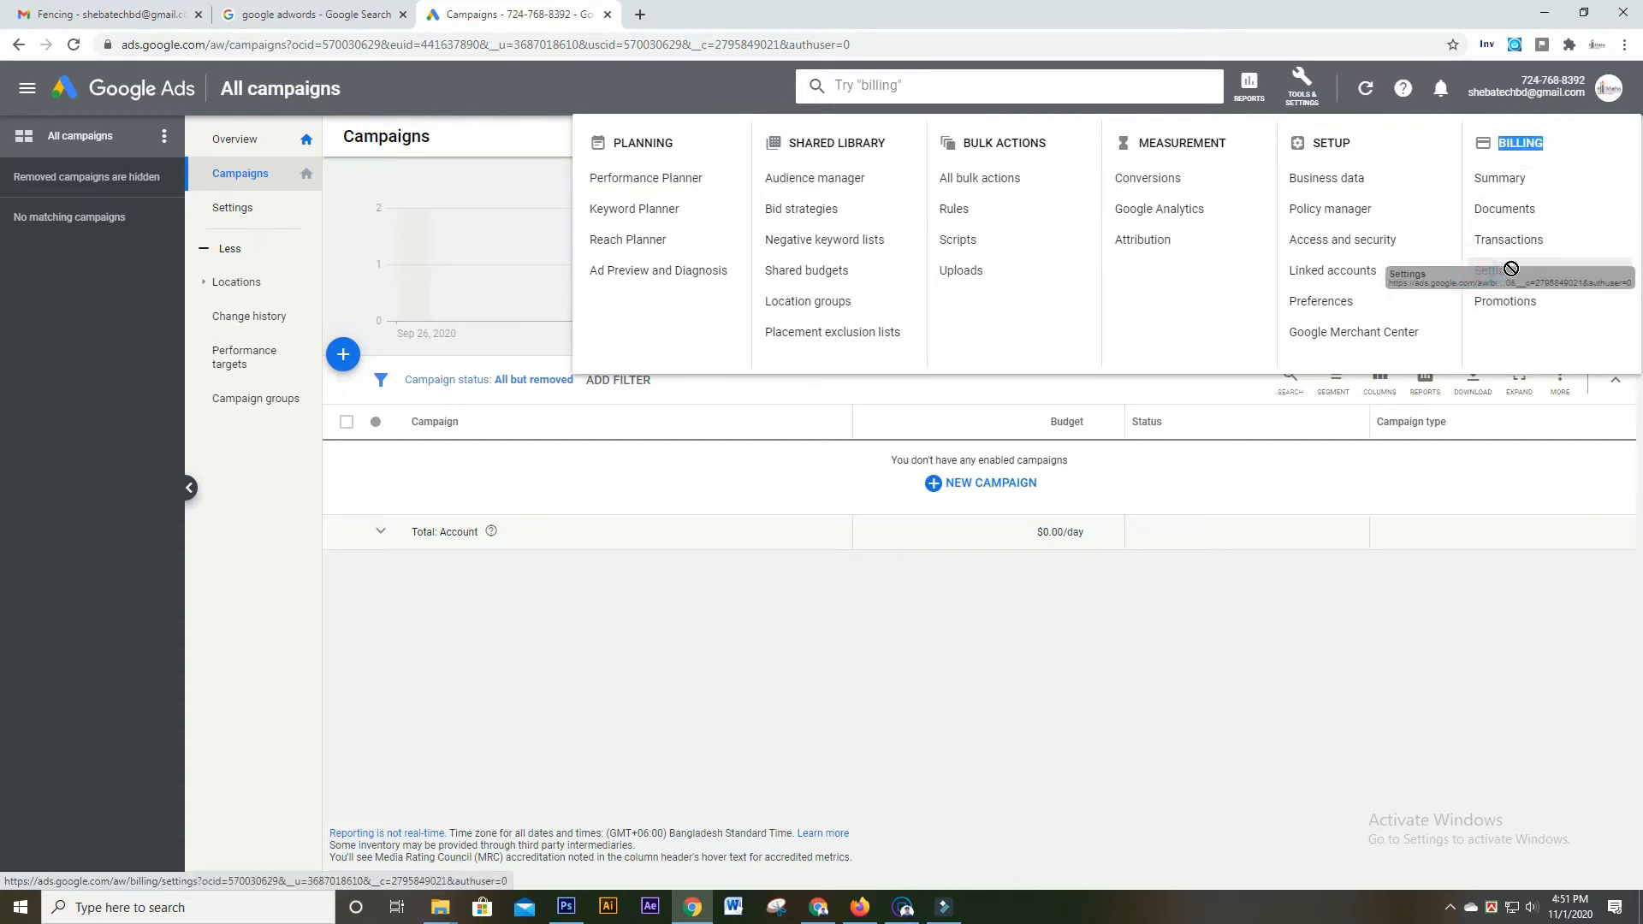
left_click(1508, 274)
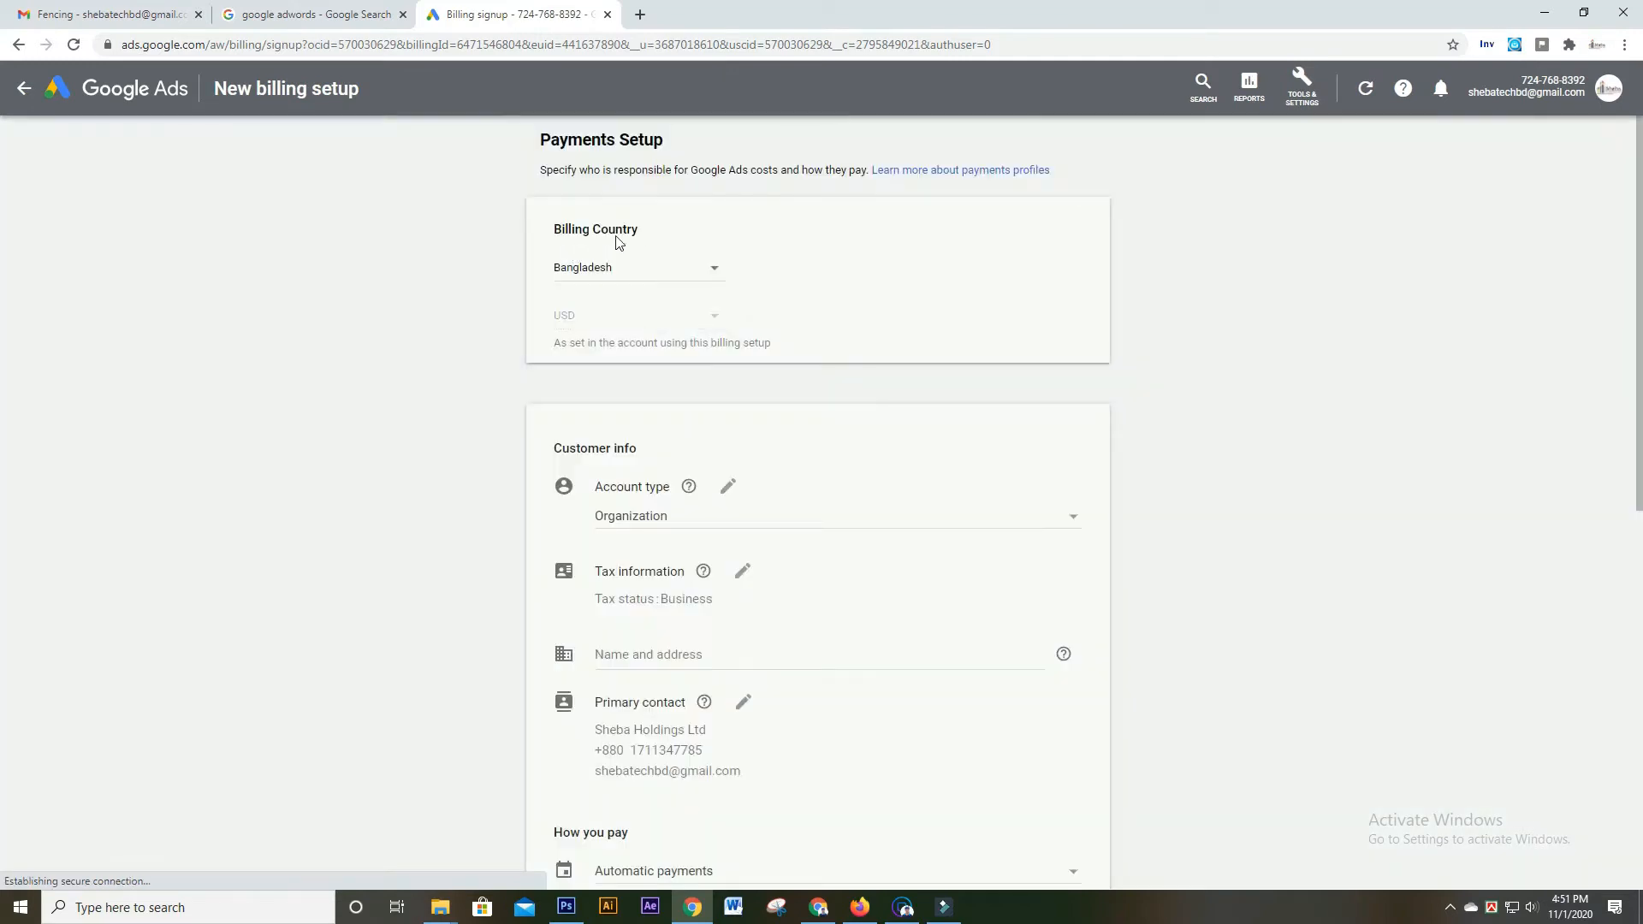
Keep Bangladesh as billing country, set account type to Individual, and select the prefilled name
left_click(714, 268)
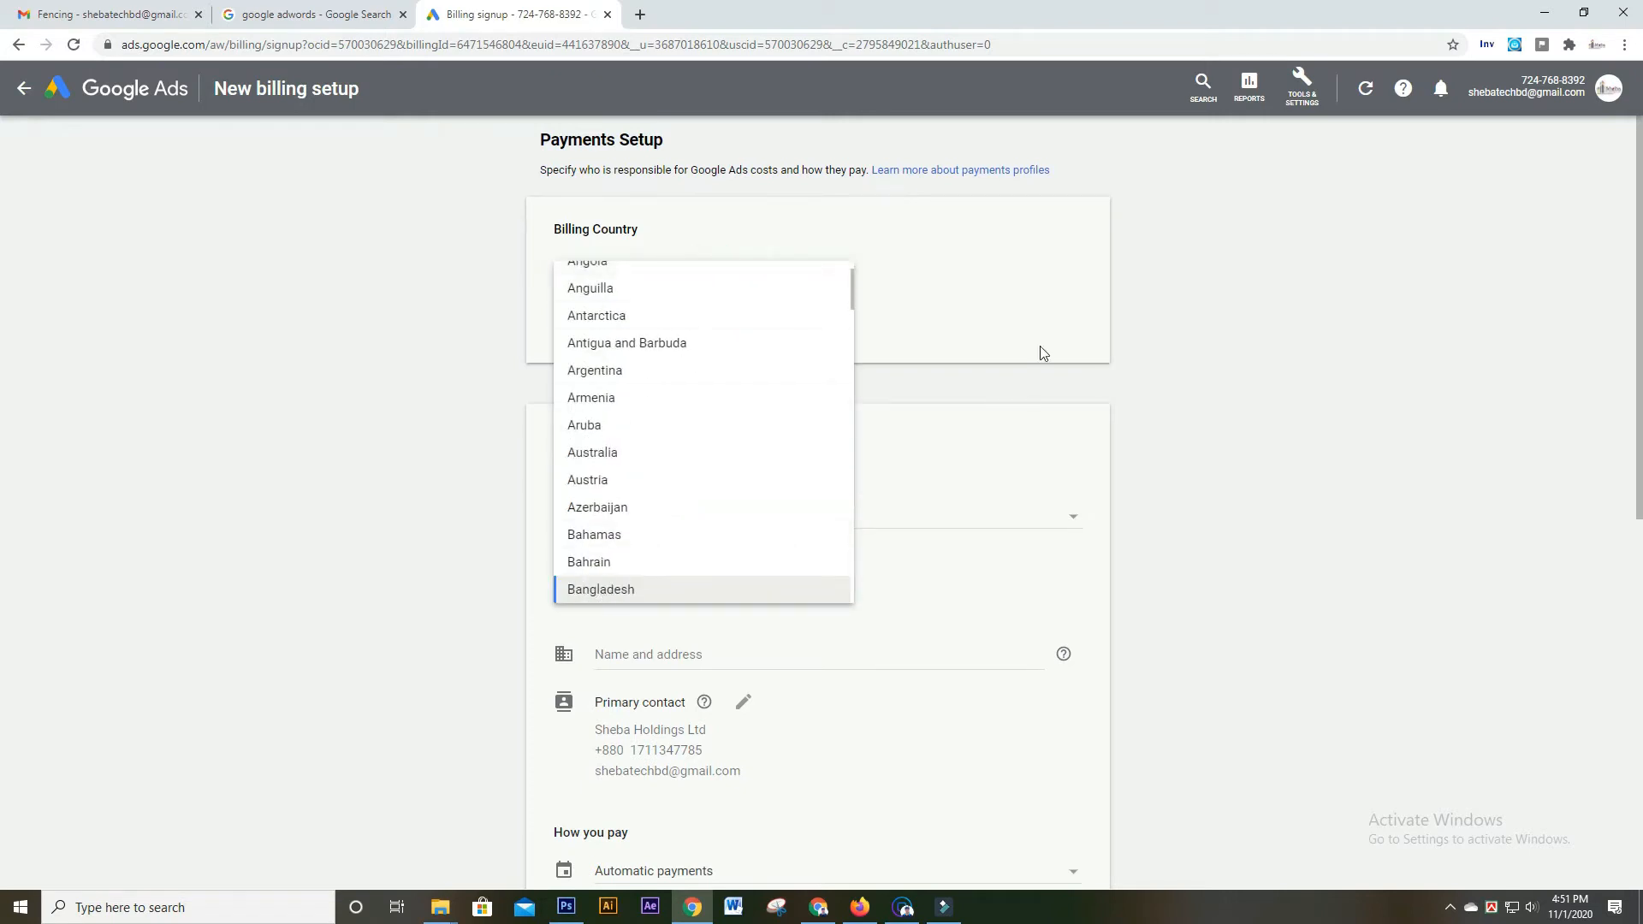
left_click(979, 294)
scroll(900, 324, "down", 1)
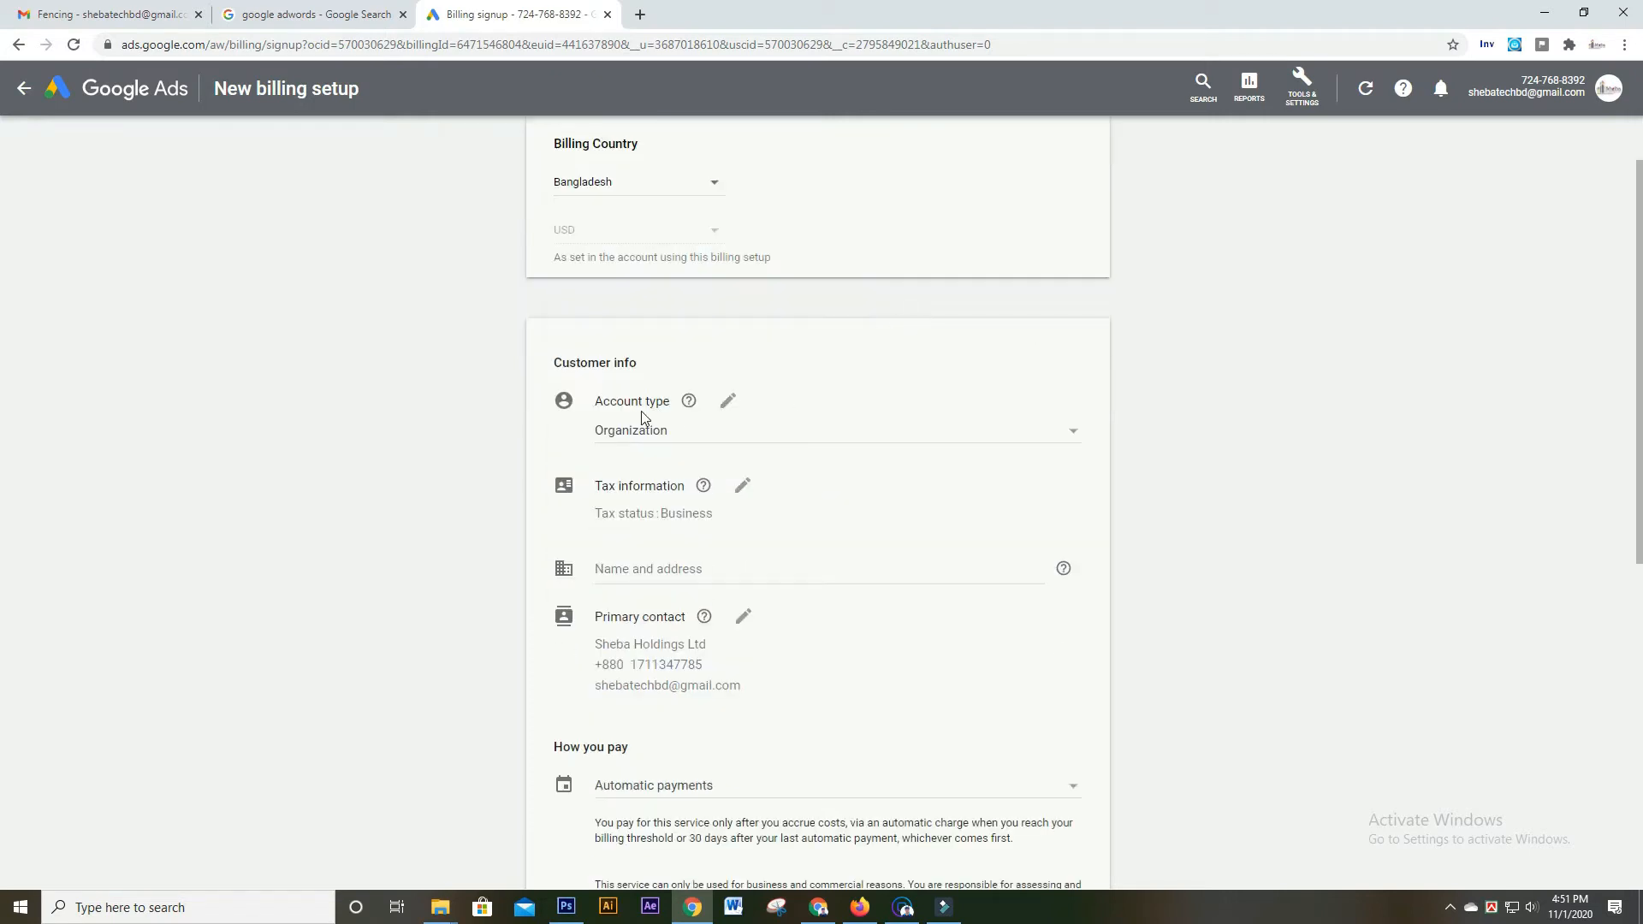
left_click(775, 433)
left_click(697, 407)
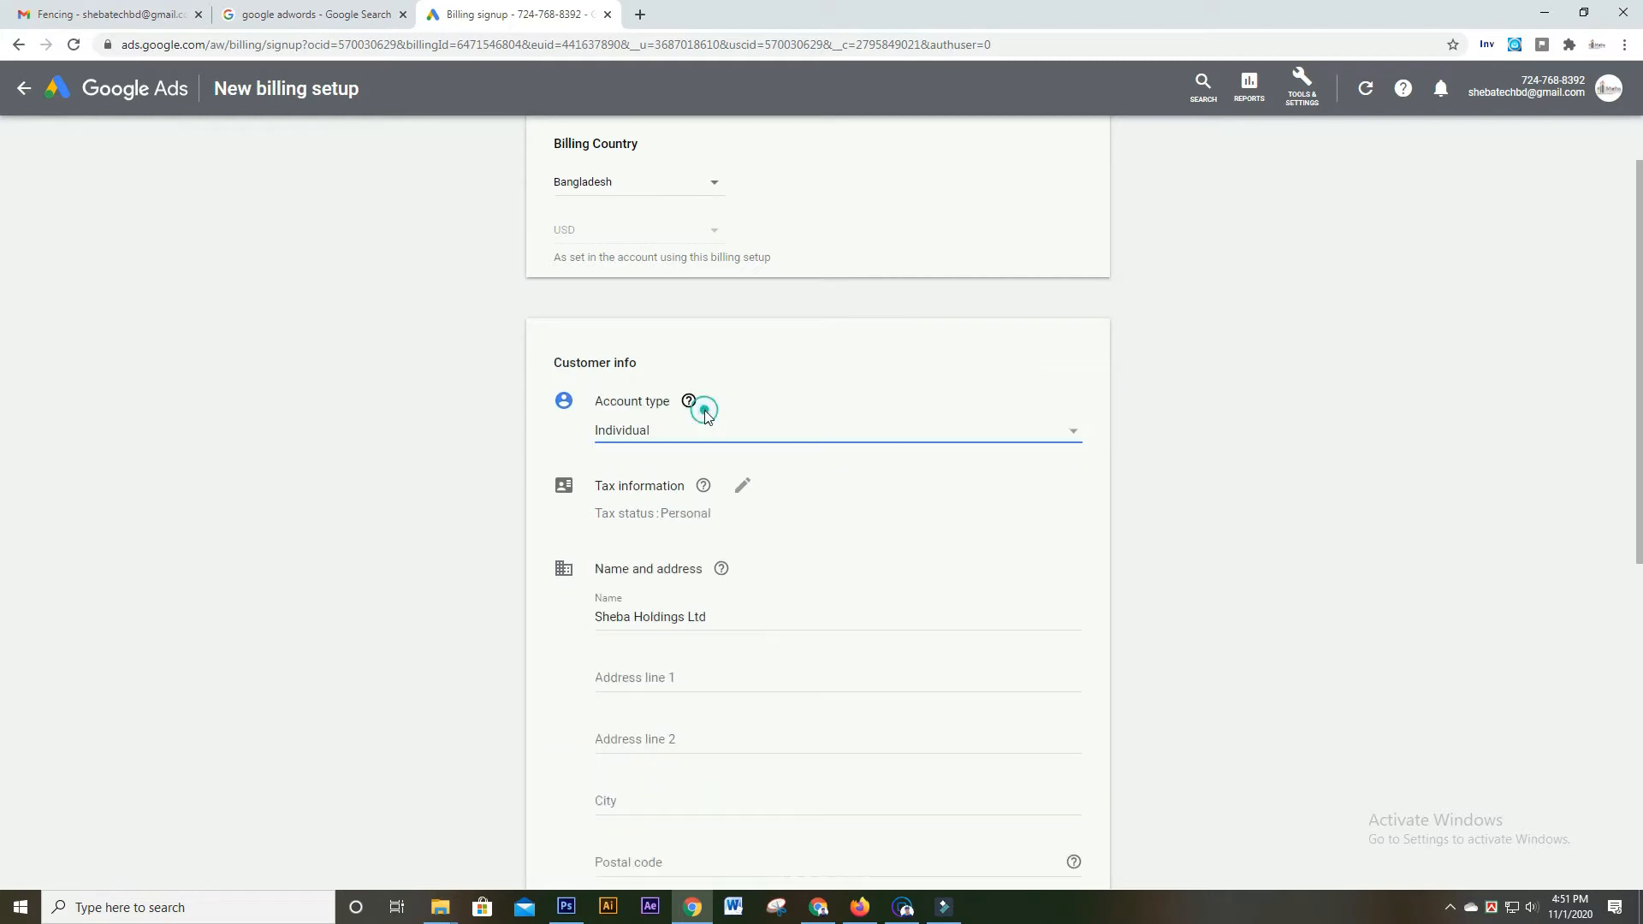
scroll(814, 396, "down", 1)
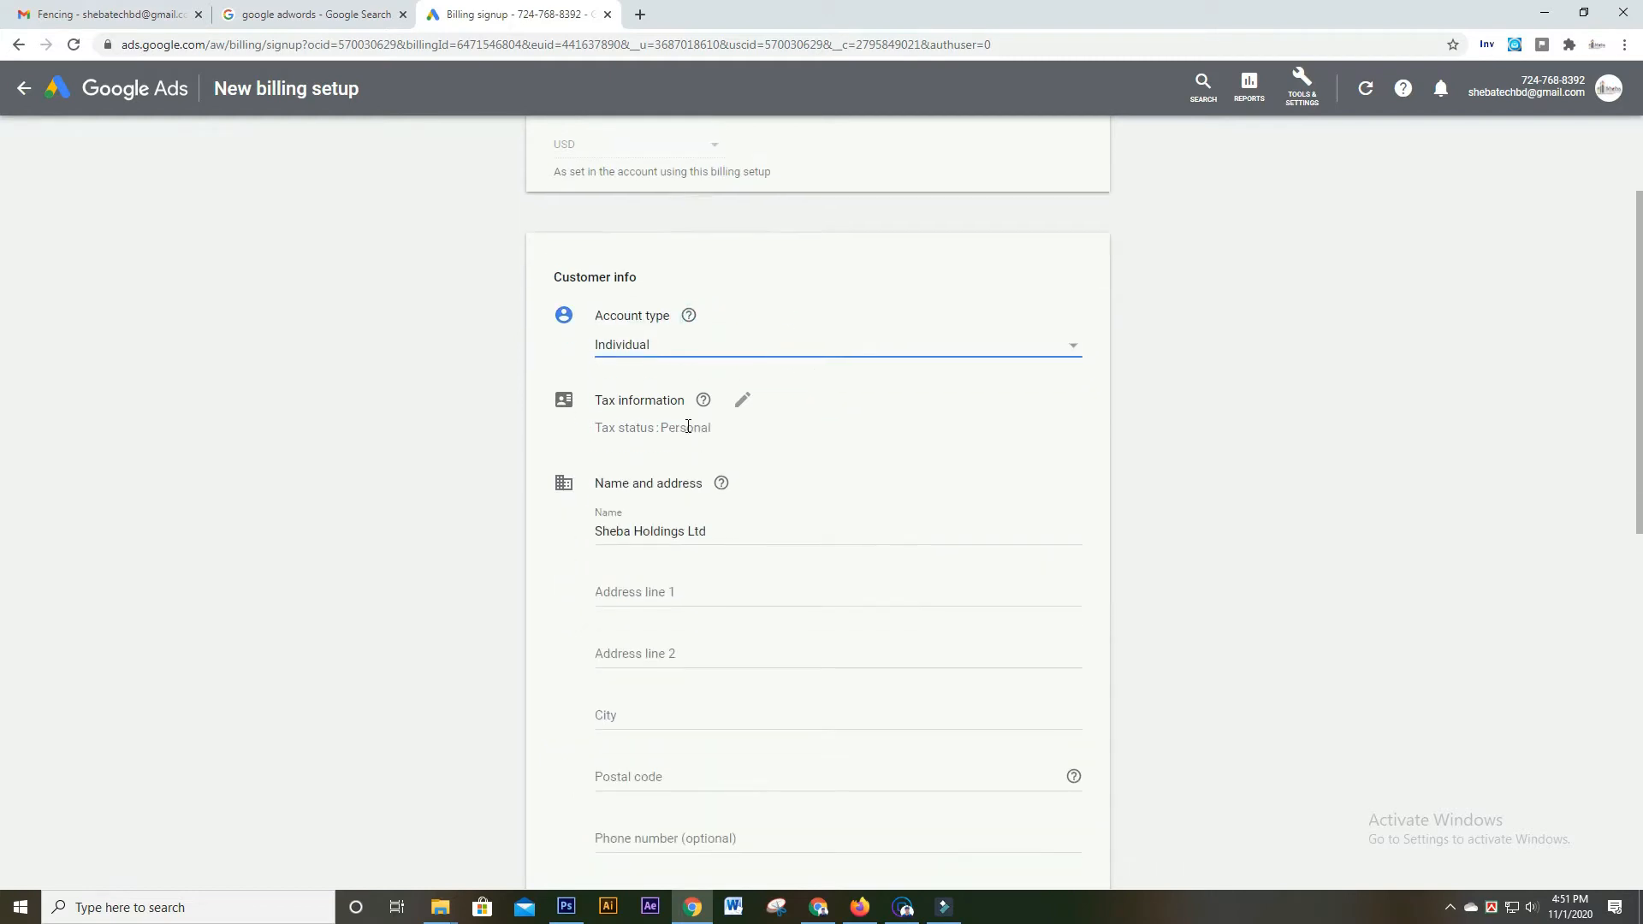
scroll(724, 489, "down", 1)
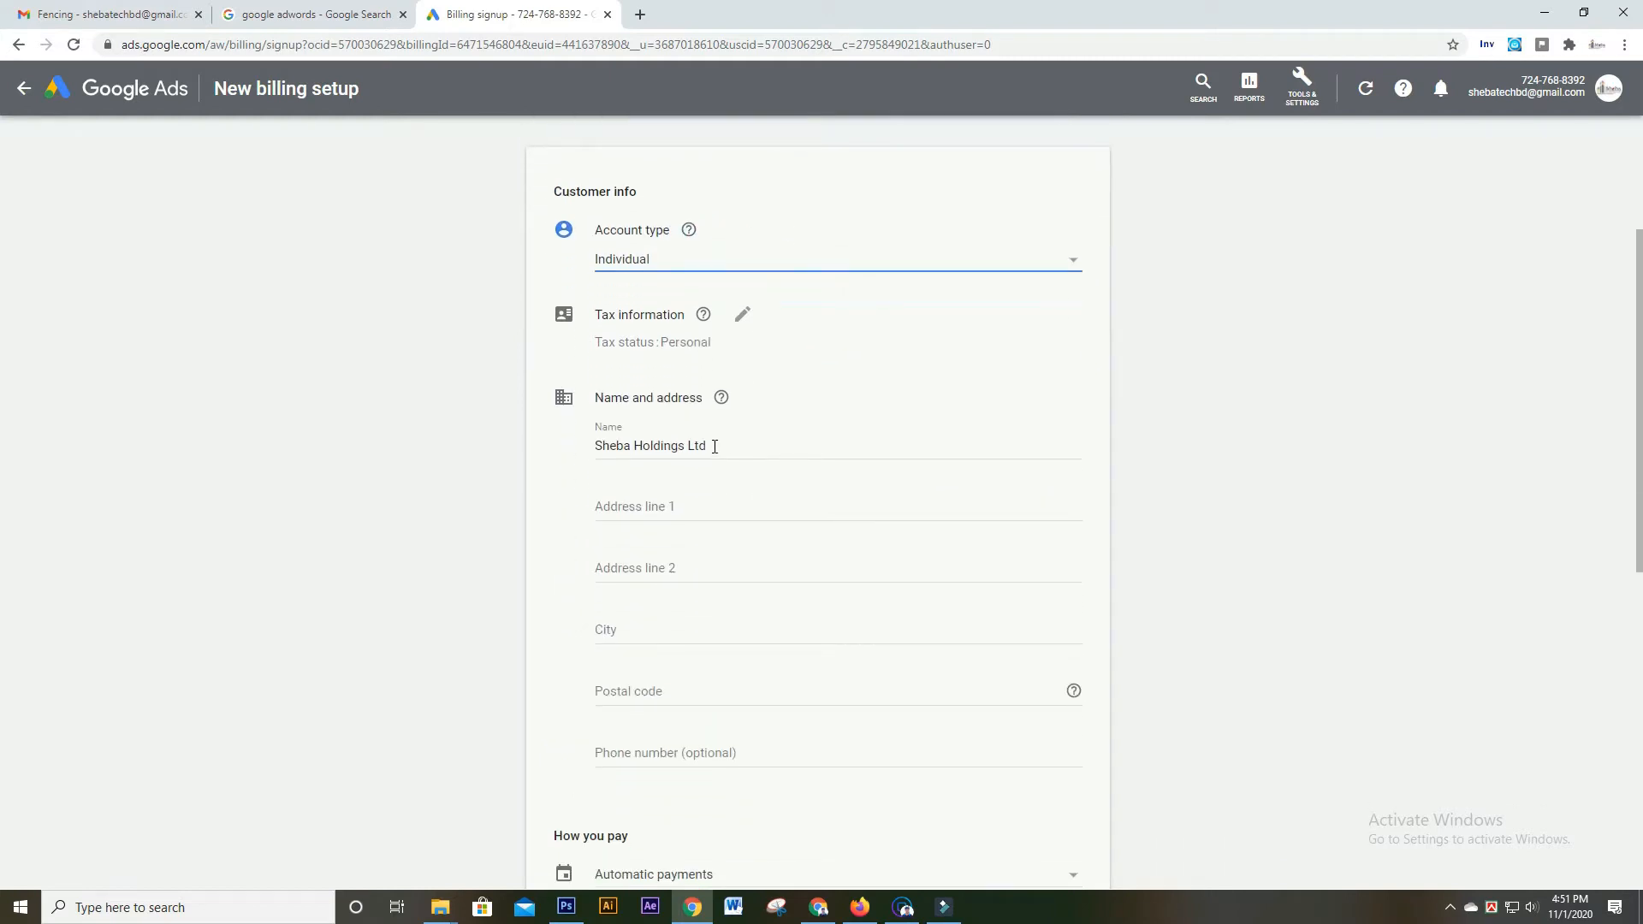
left_click_drag(715, 445, 502, 453)
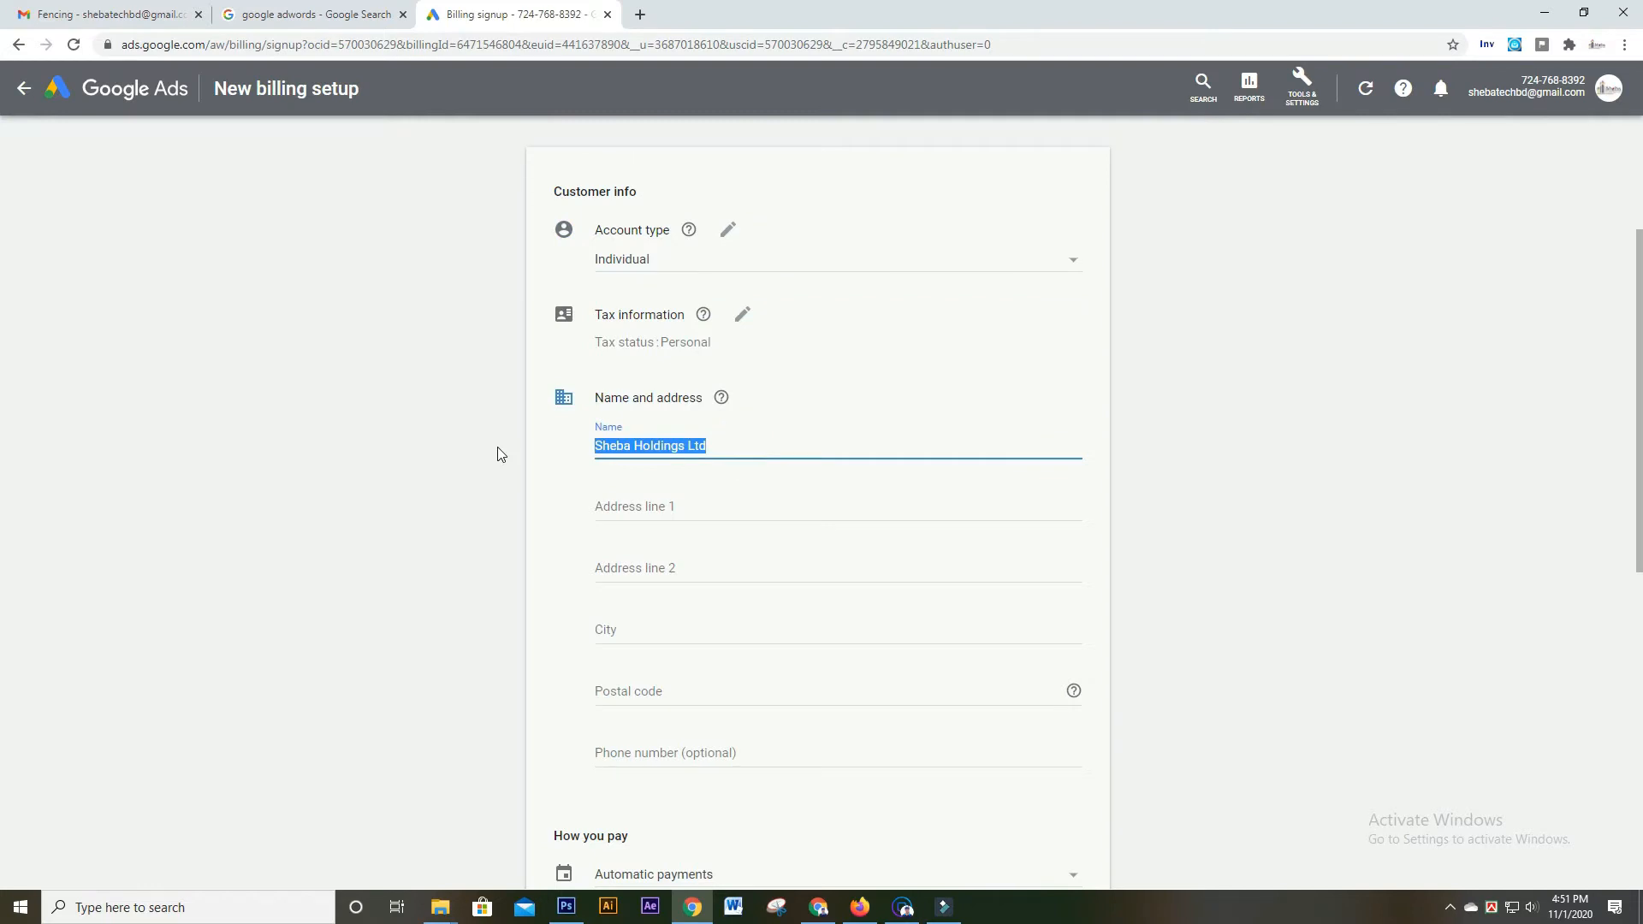
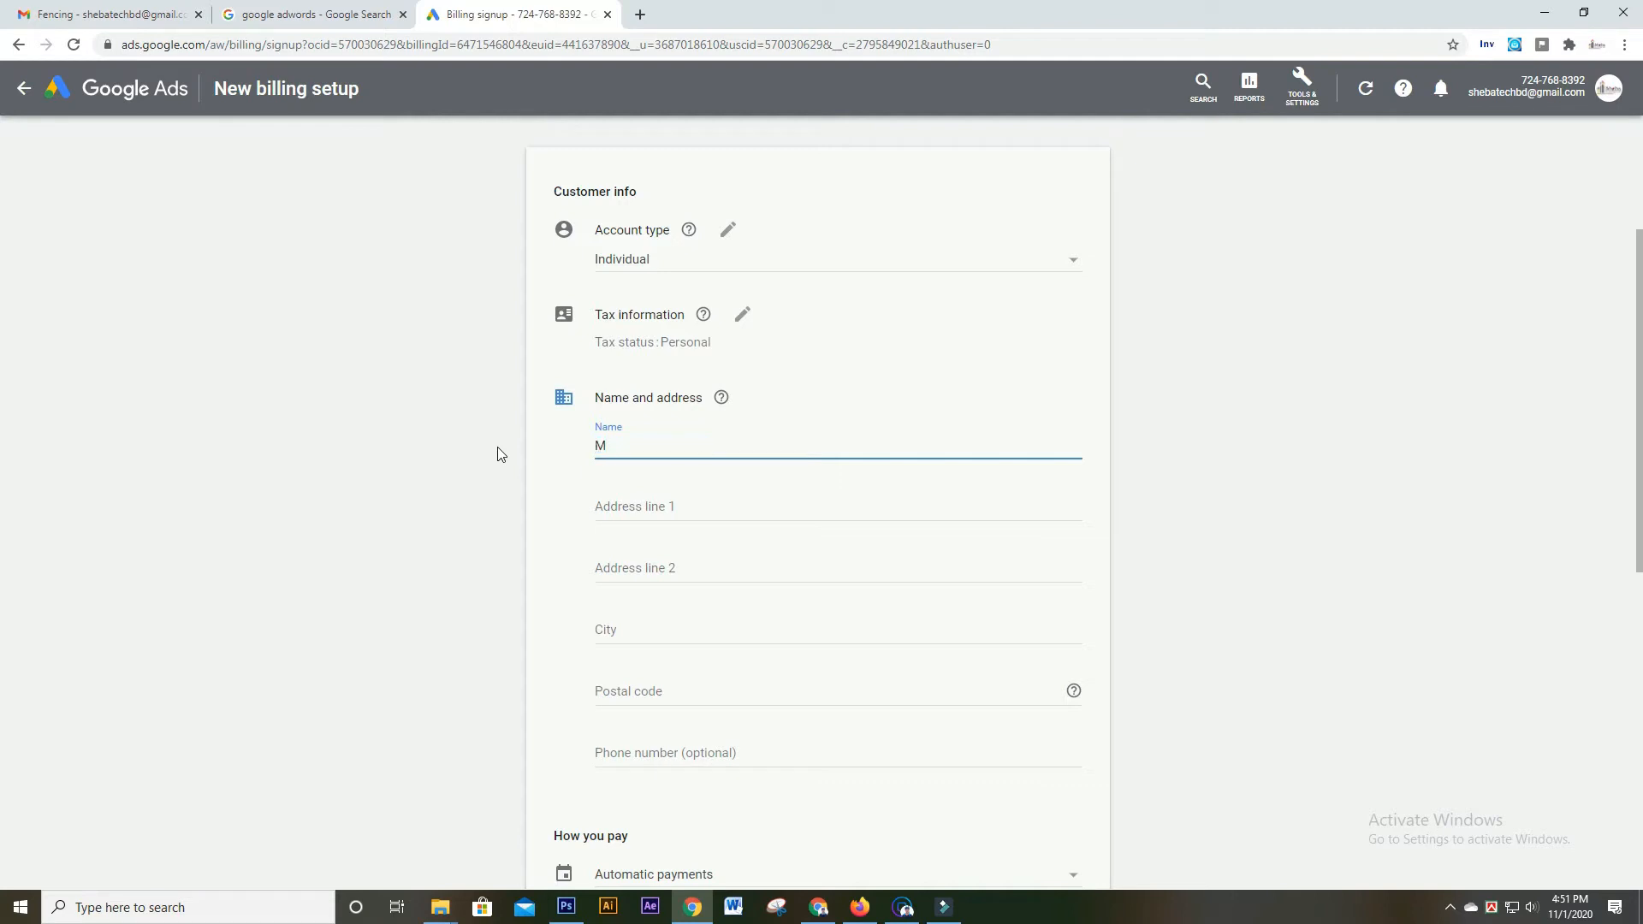
Enter the account holder's full name and the street address in Address line 1
left_click(664, 510)
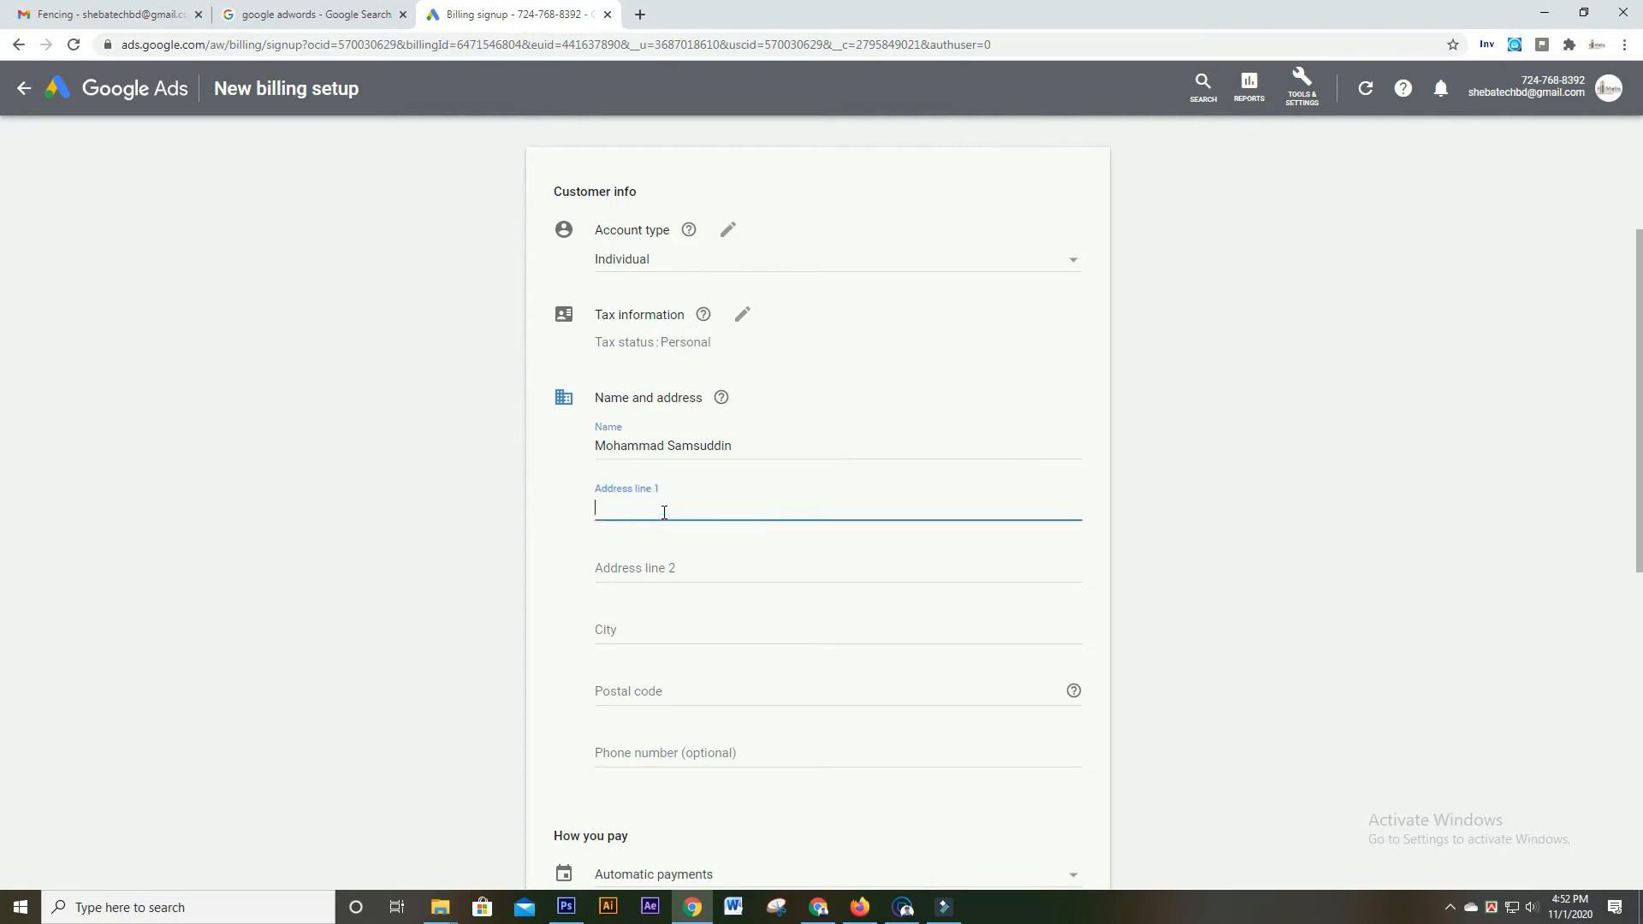
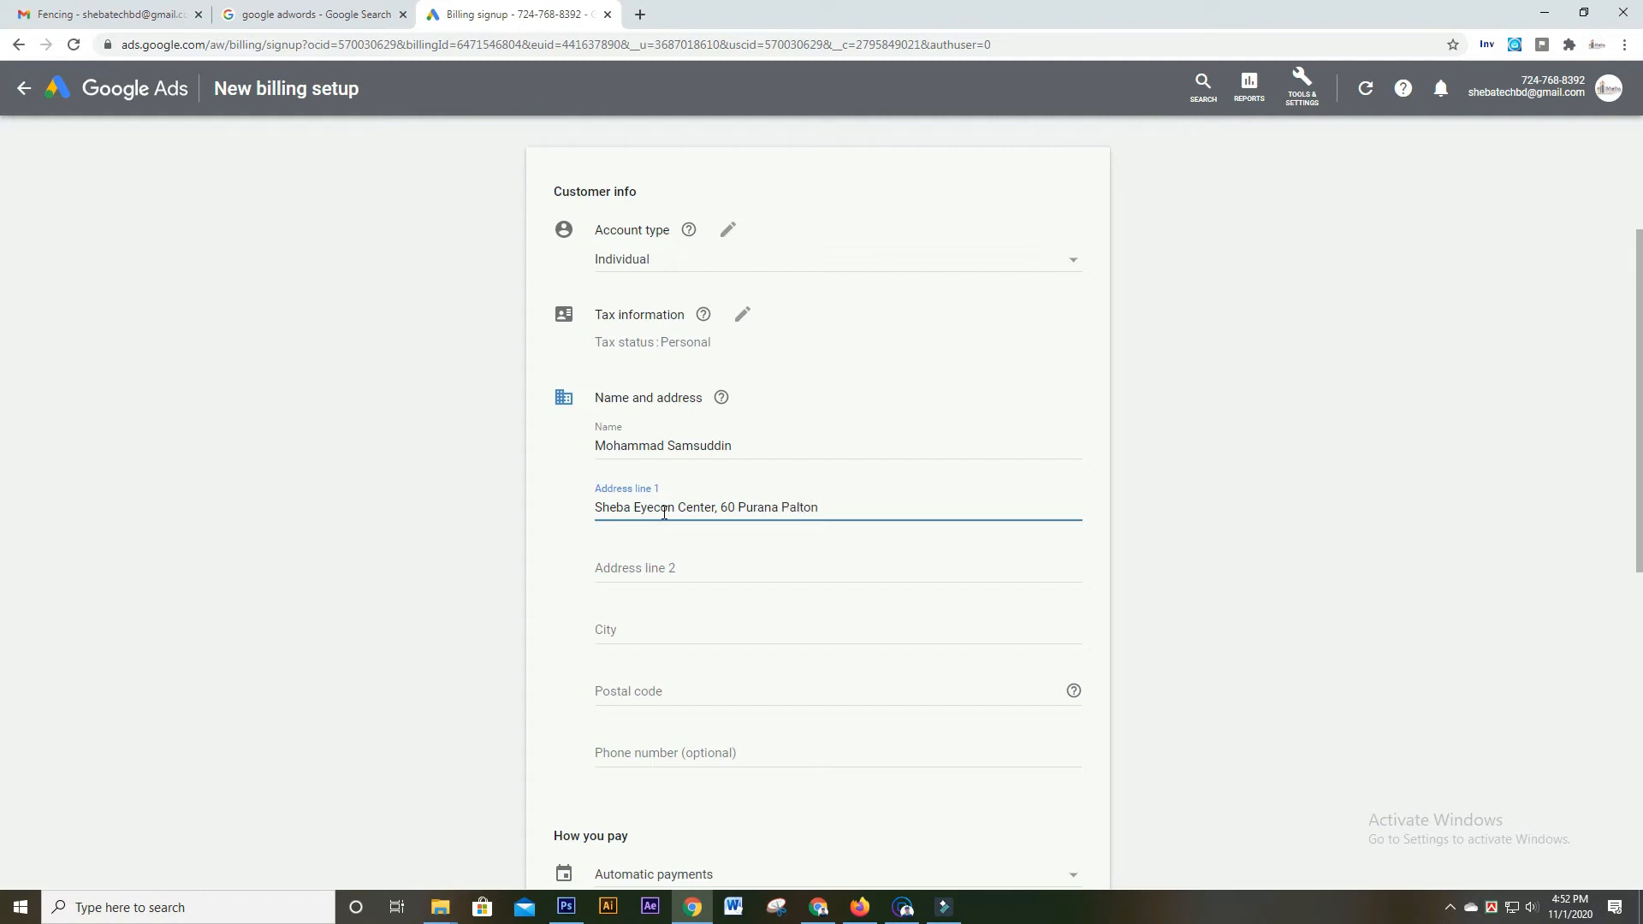
Fill in the city and postal code of the billing address
left_click(665, 640)
type("Dhaka")
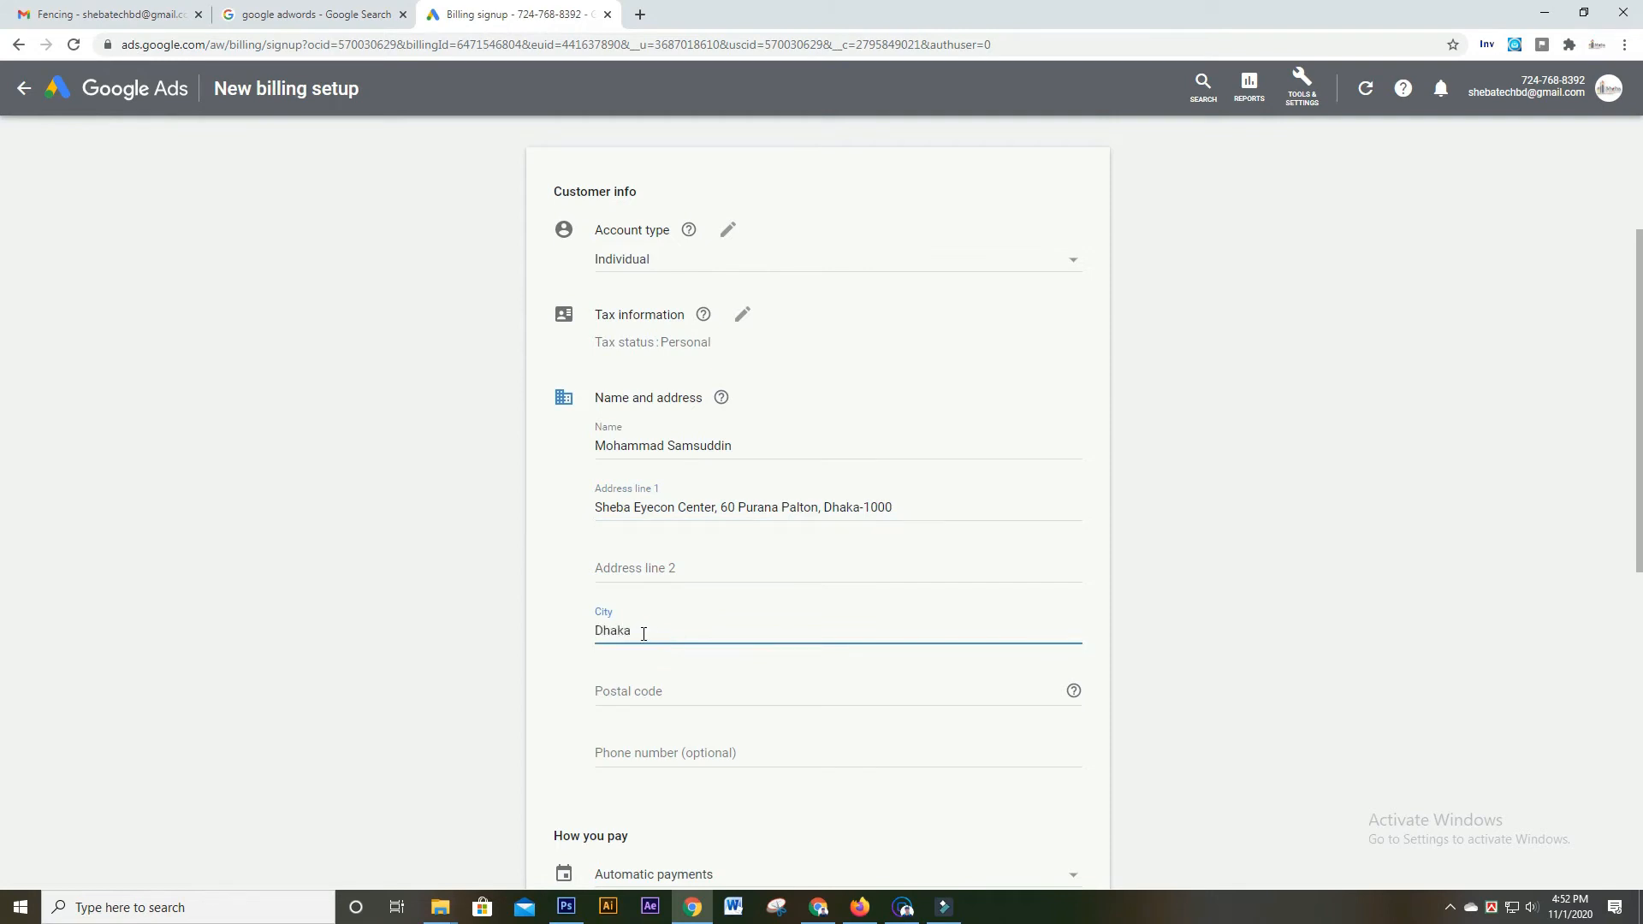
left_click(647, 692)
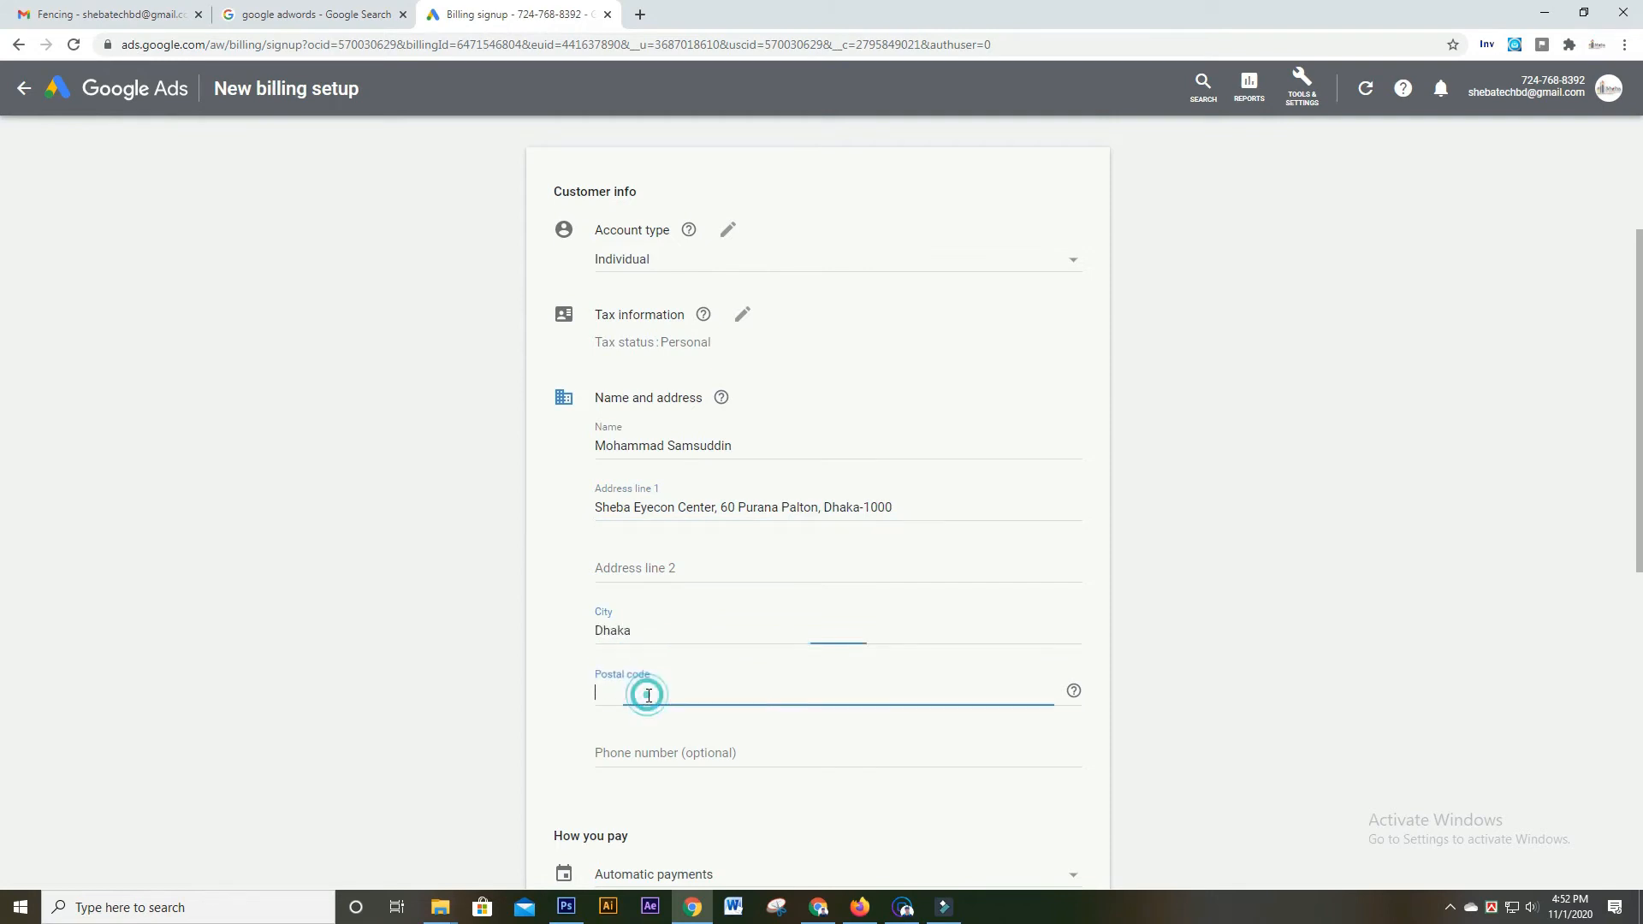
type("1000")
scroll(861, 749, "down", 5)
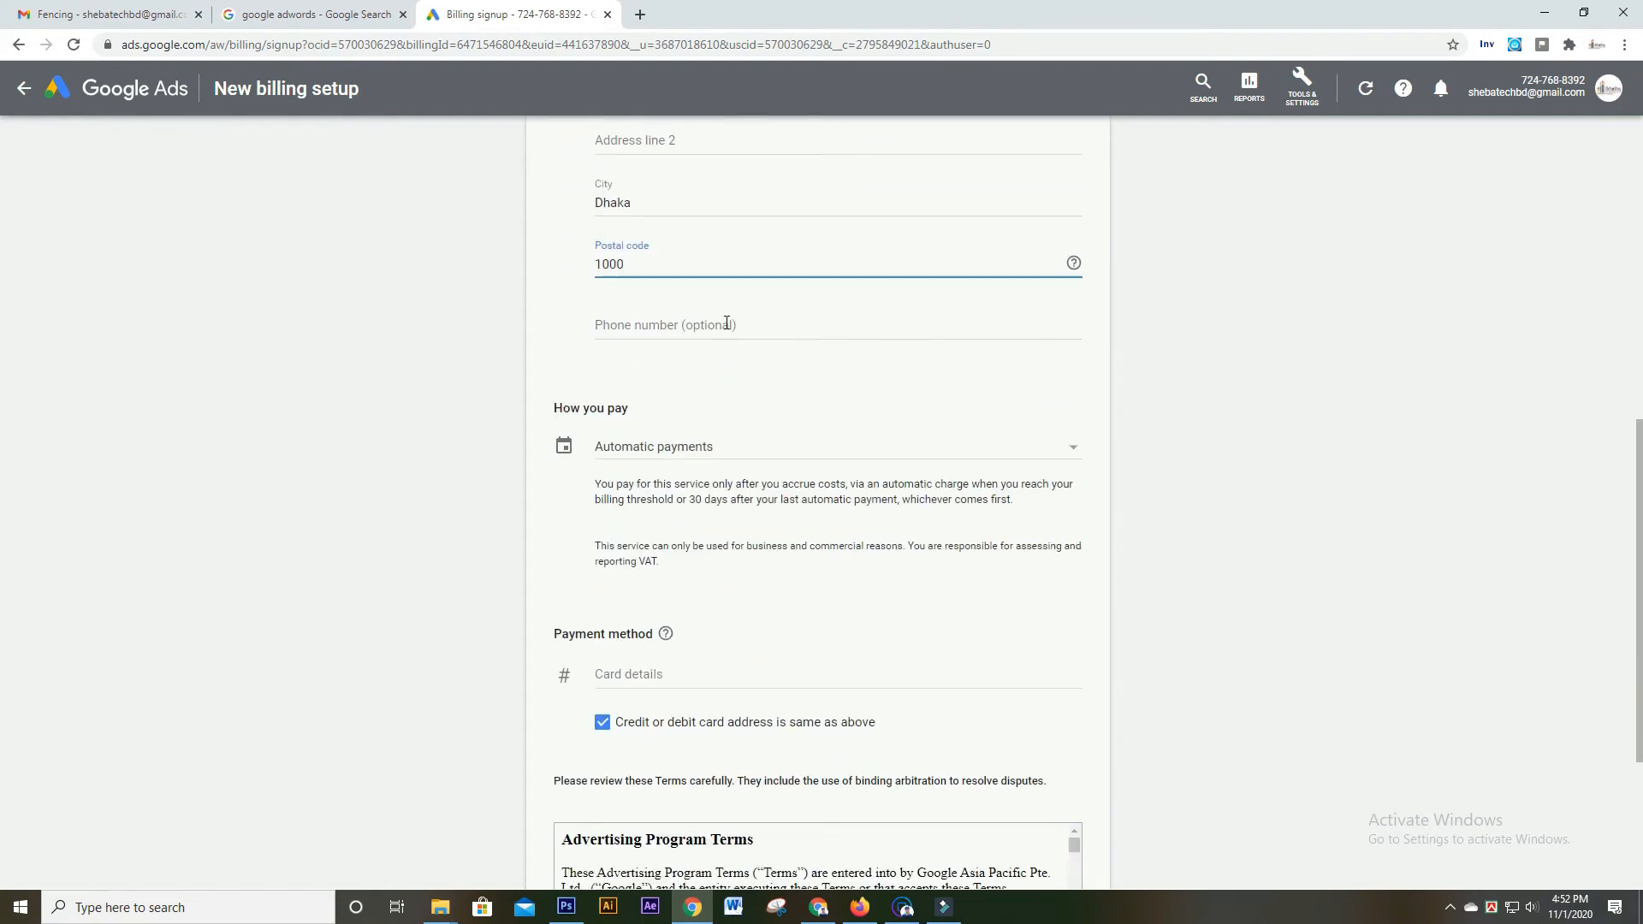
Enter the contact phone number, keeping the current country code
left_click(726, 323)
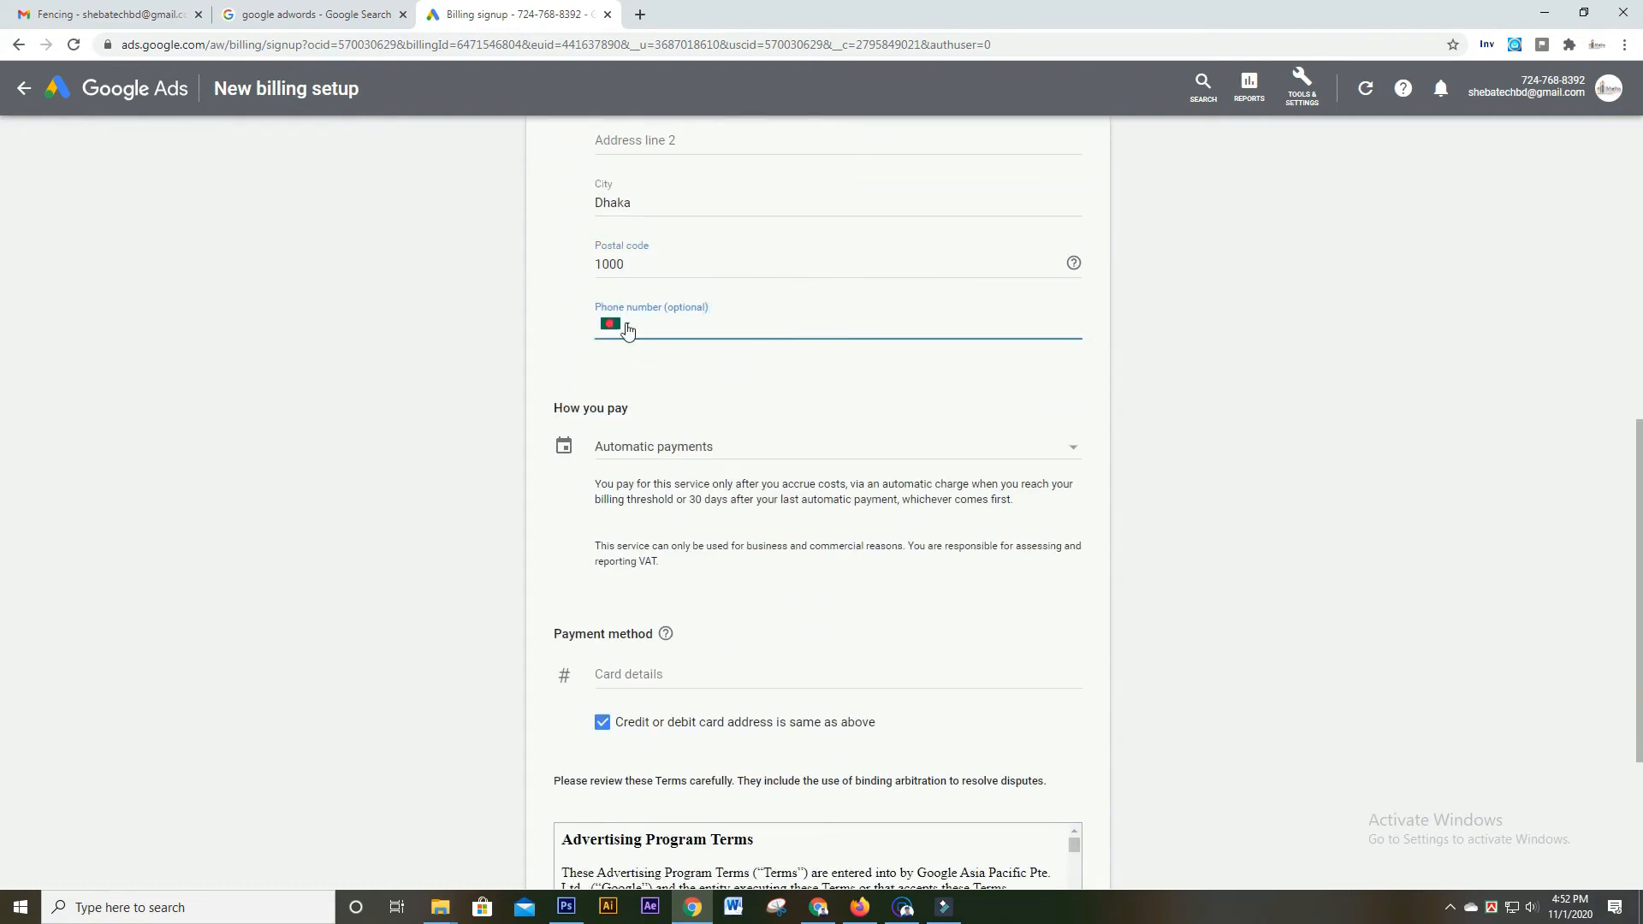
left_click(623, 324)
left_click(687, 323)
type("018")
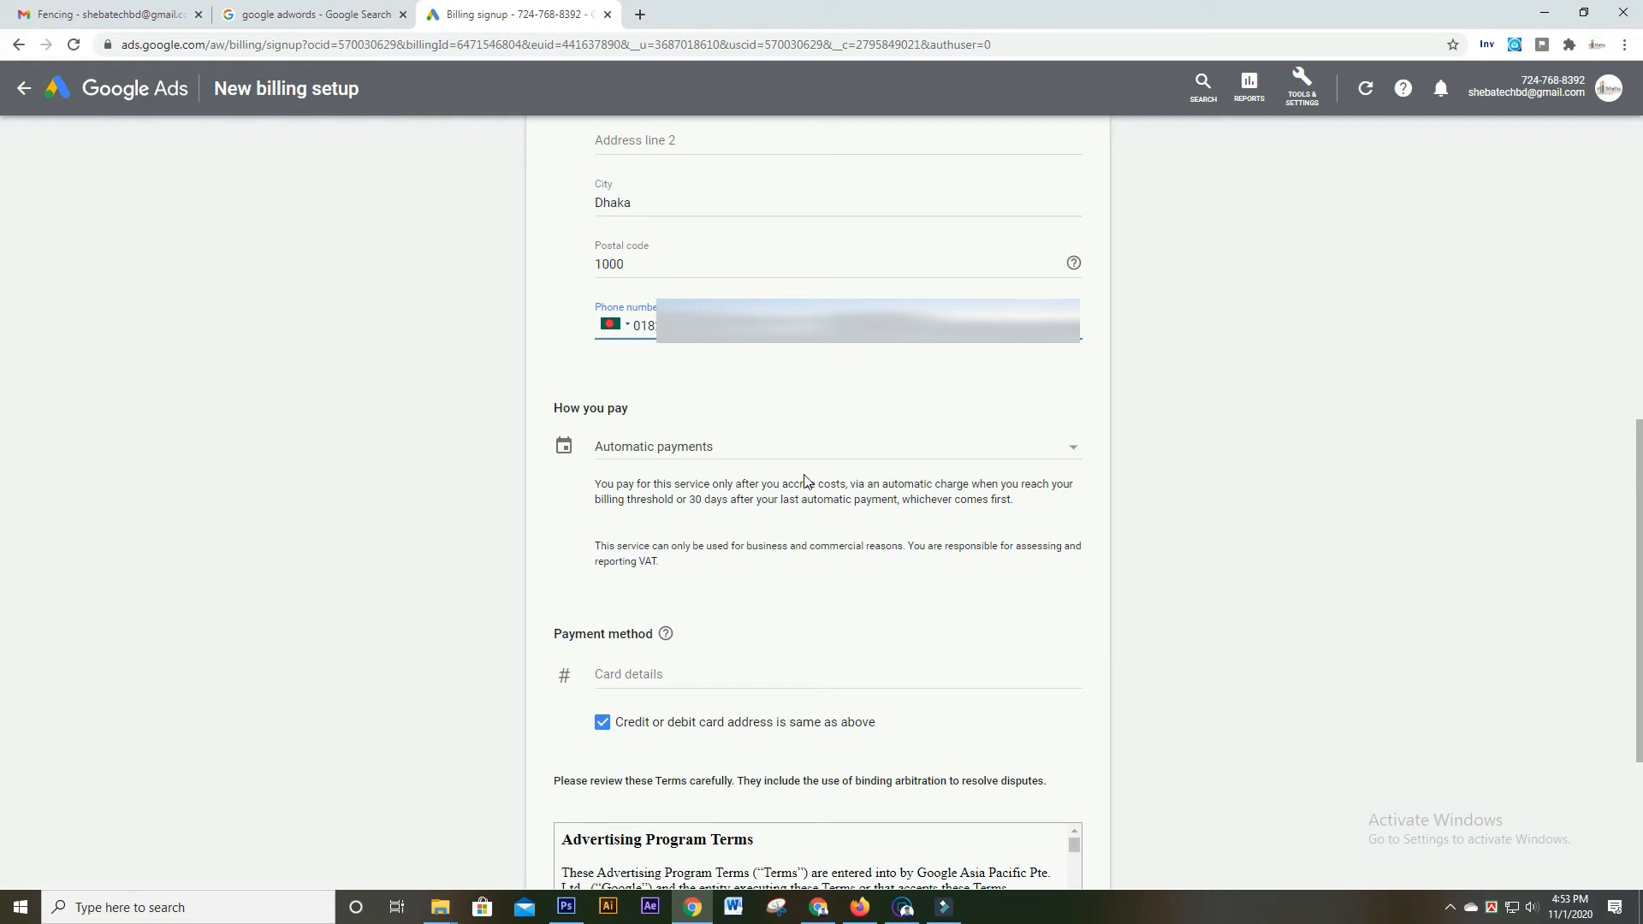
left_click(765, 446)
scroll(764, 449, "down", 3)
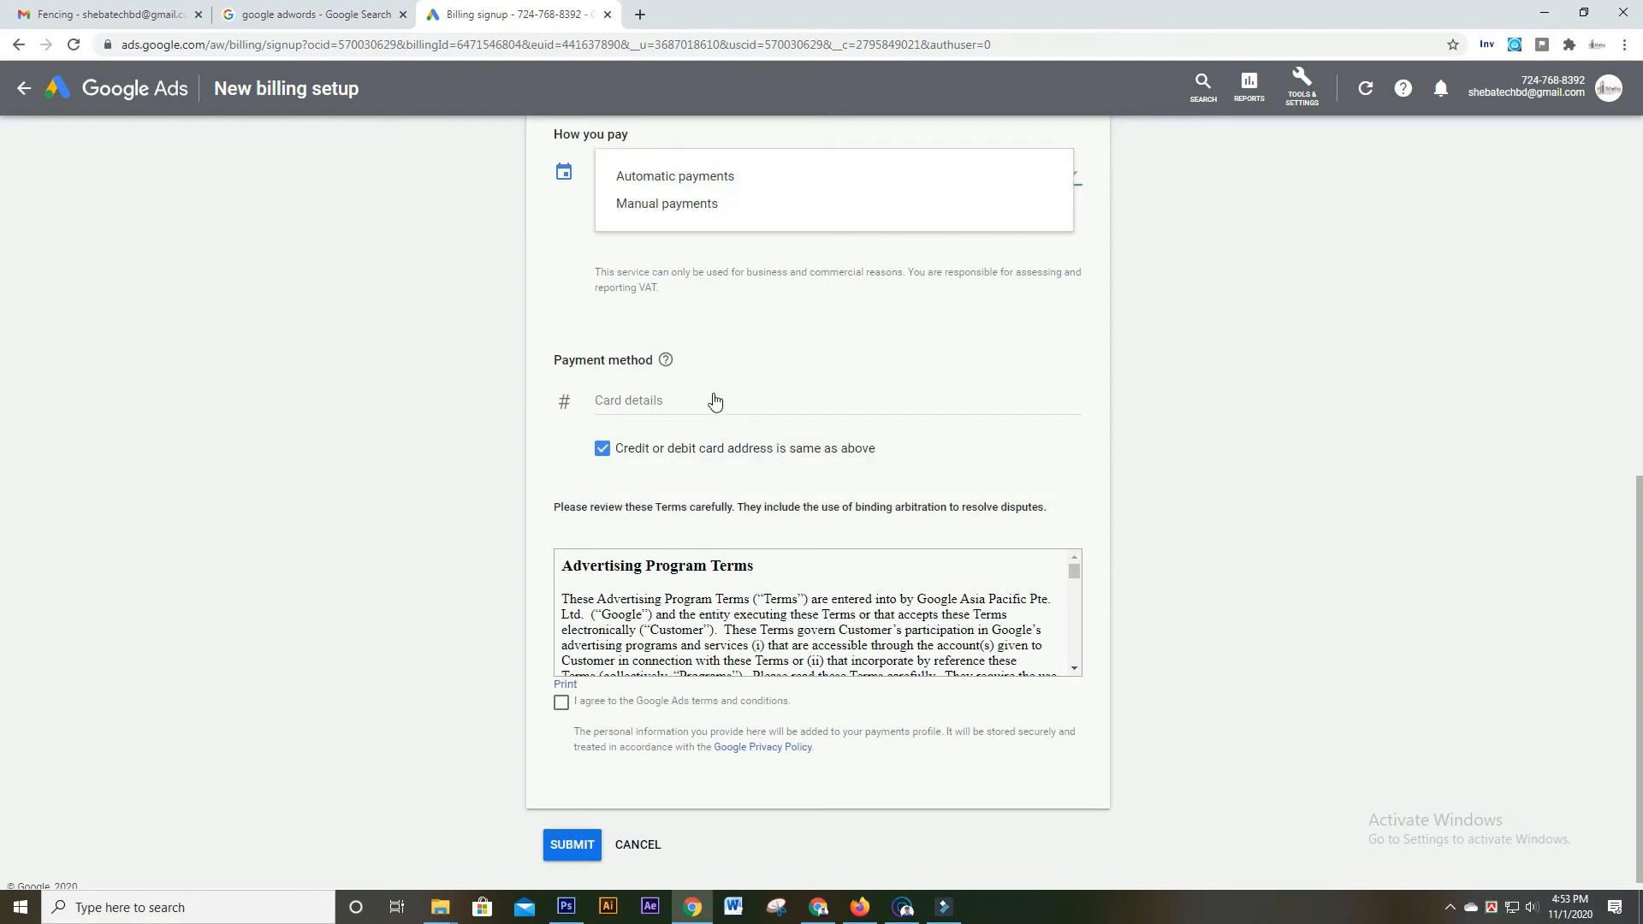
Switch How you pay to Manual payments with a payment amount of 10
scroll(805, 429, "up", 2)
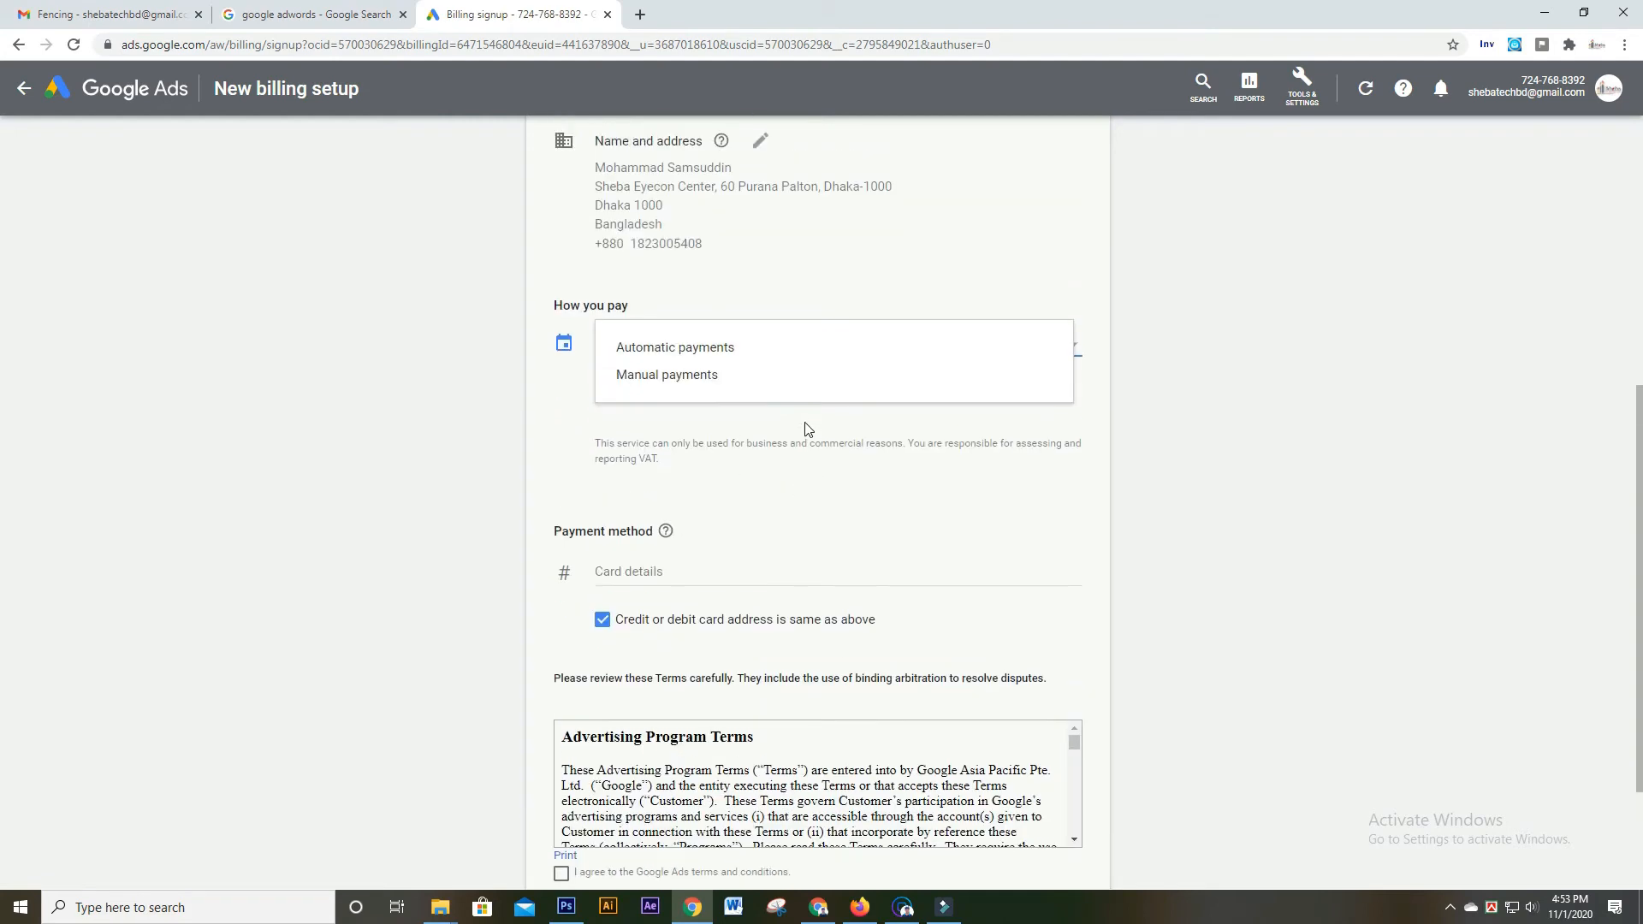
left_click(712, 374)
type("10")
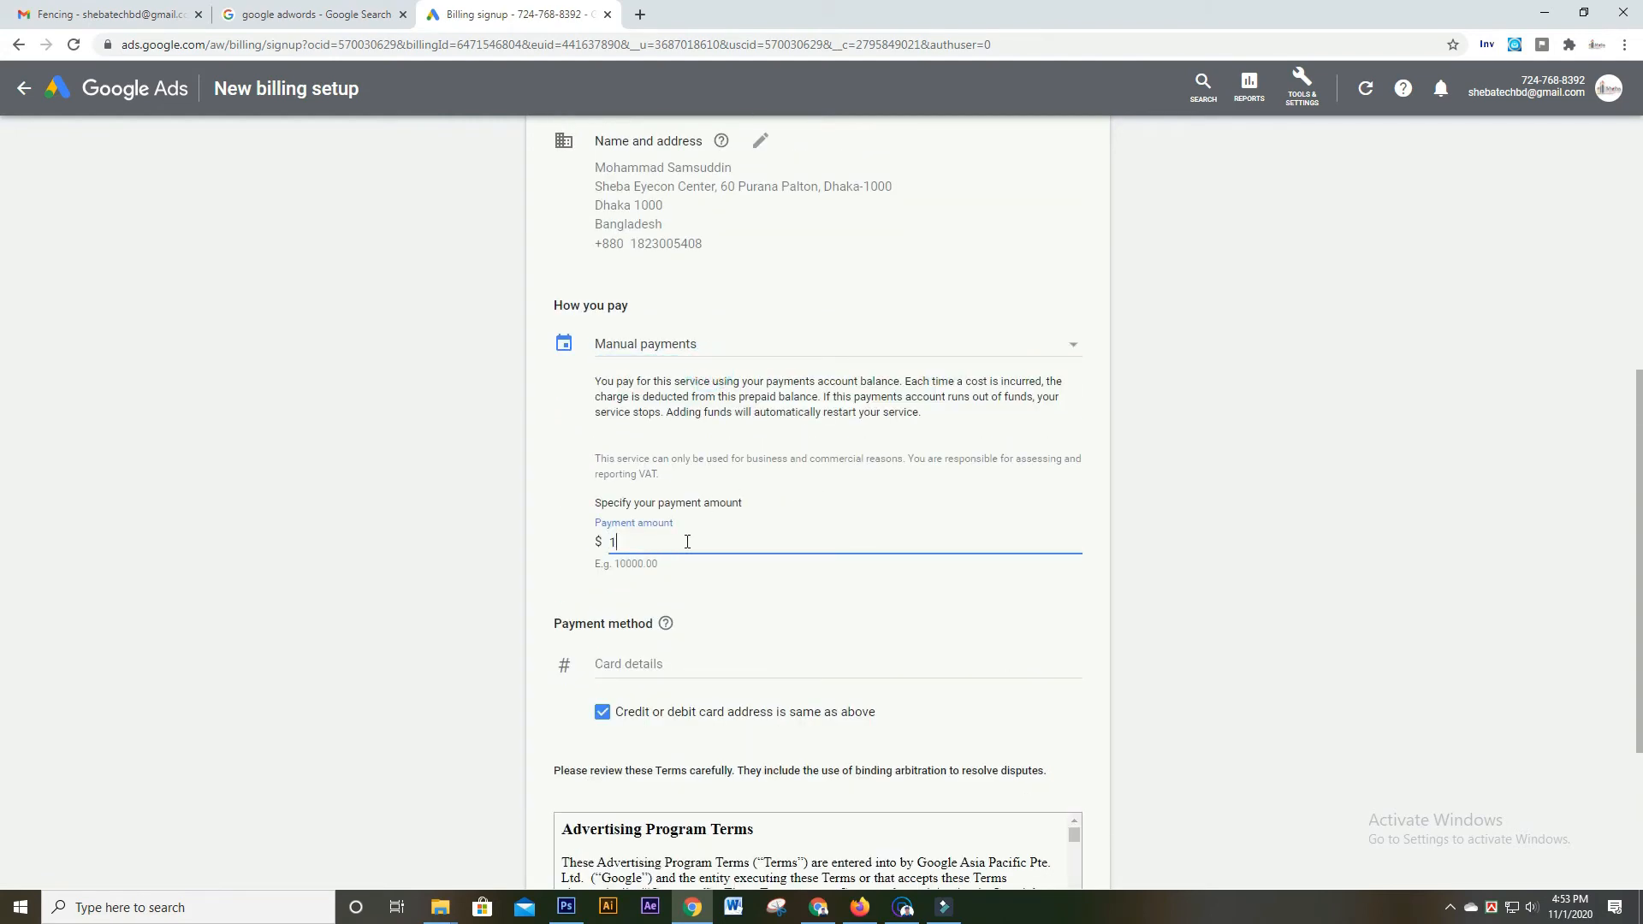
double_click(632, 541)
left_click(553, 546)
Enter the Visa card details and save the card as the payment method
scroll(834, 587, "down", 1)
scroll(835, 587, "down", 1)
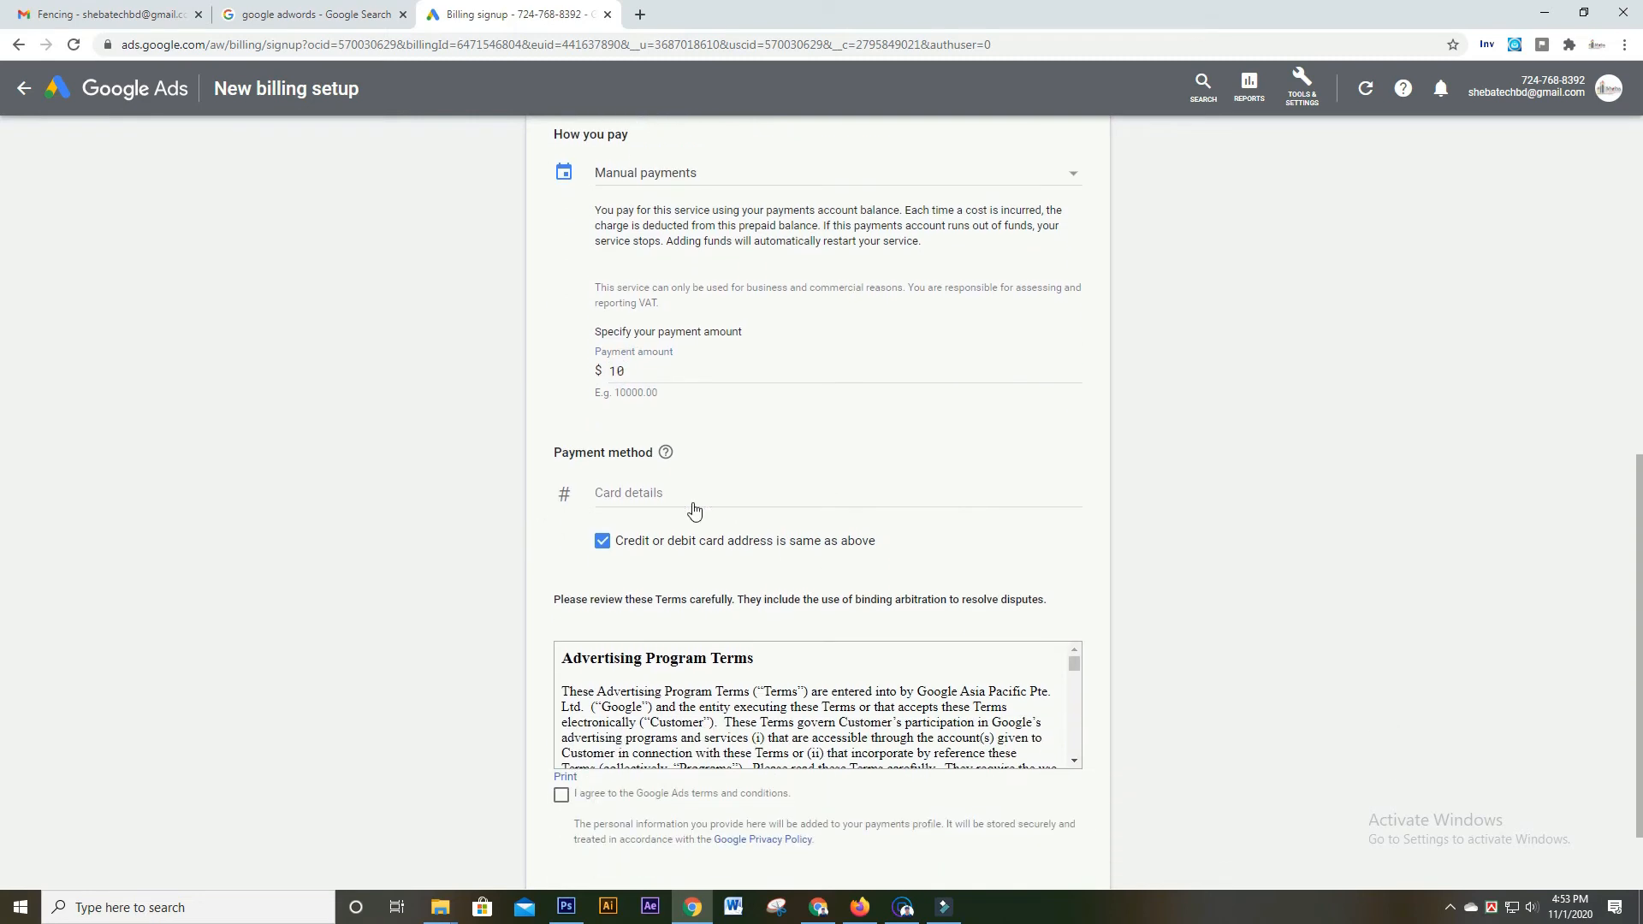
left_click(661, 488)
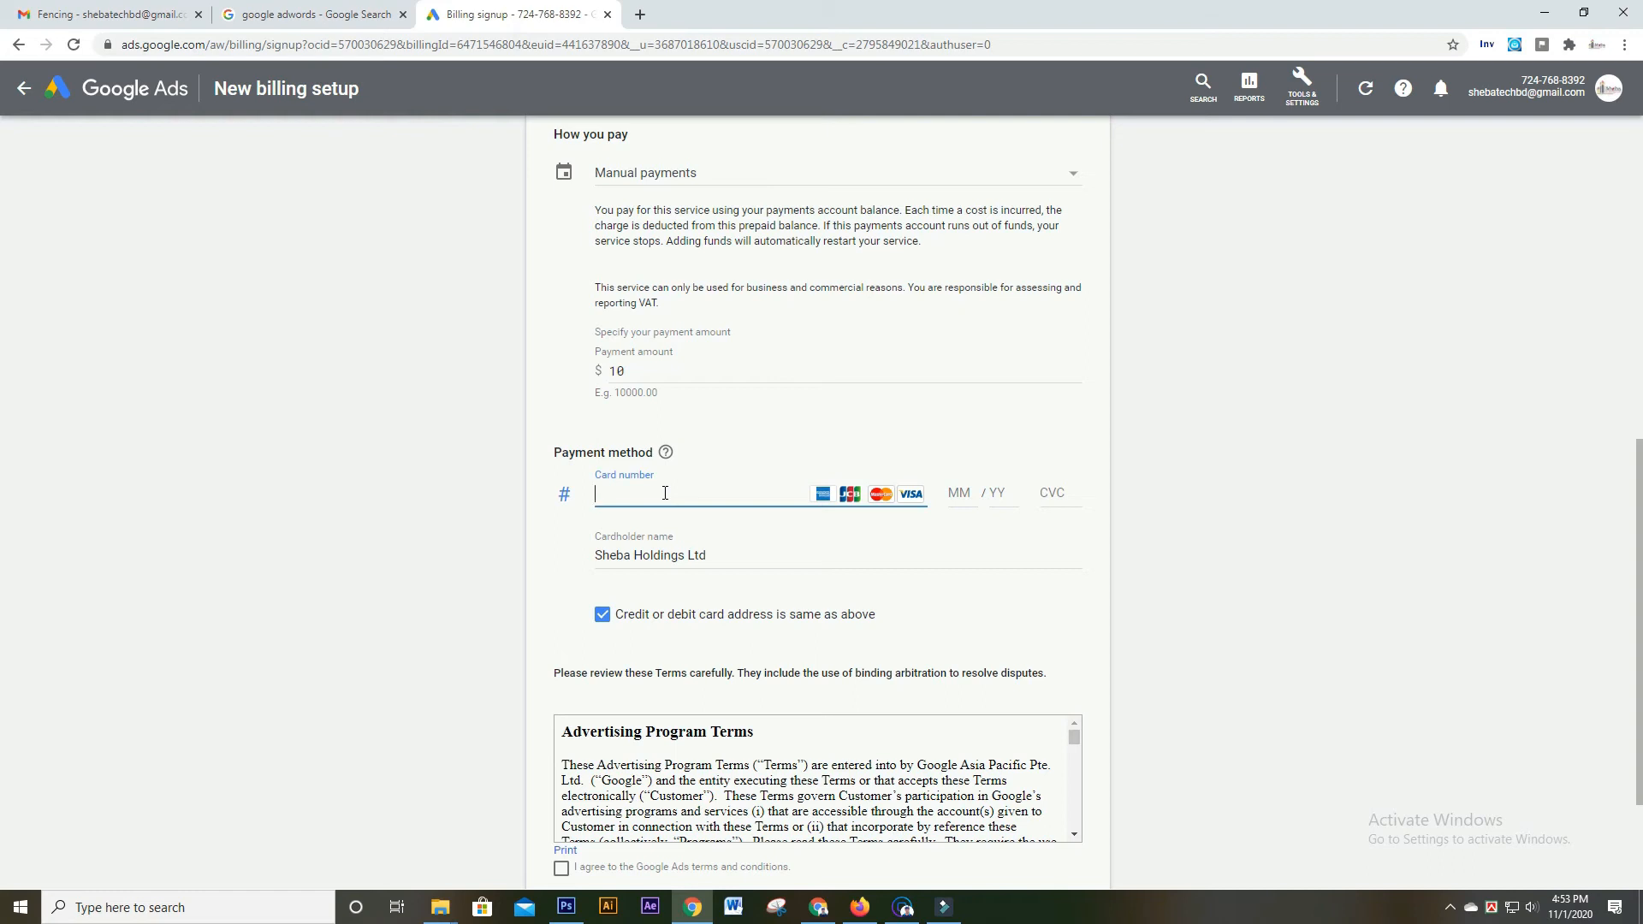
type("4")
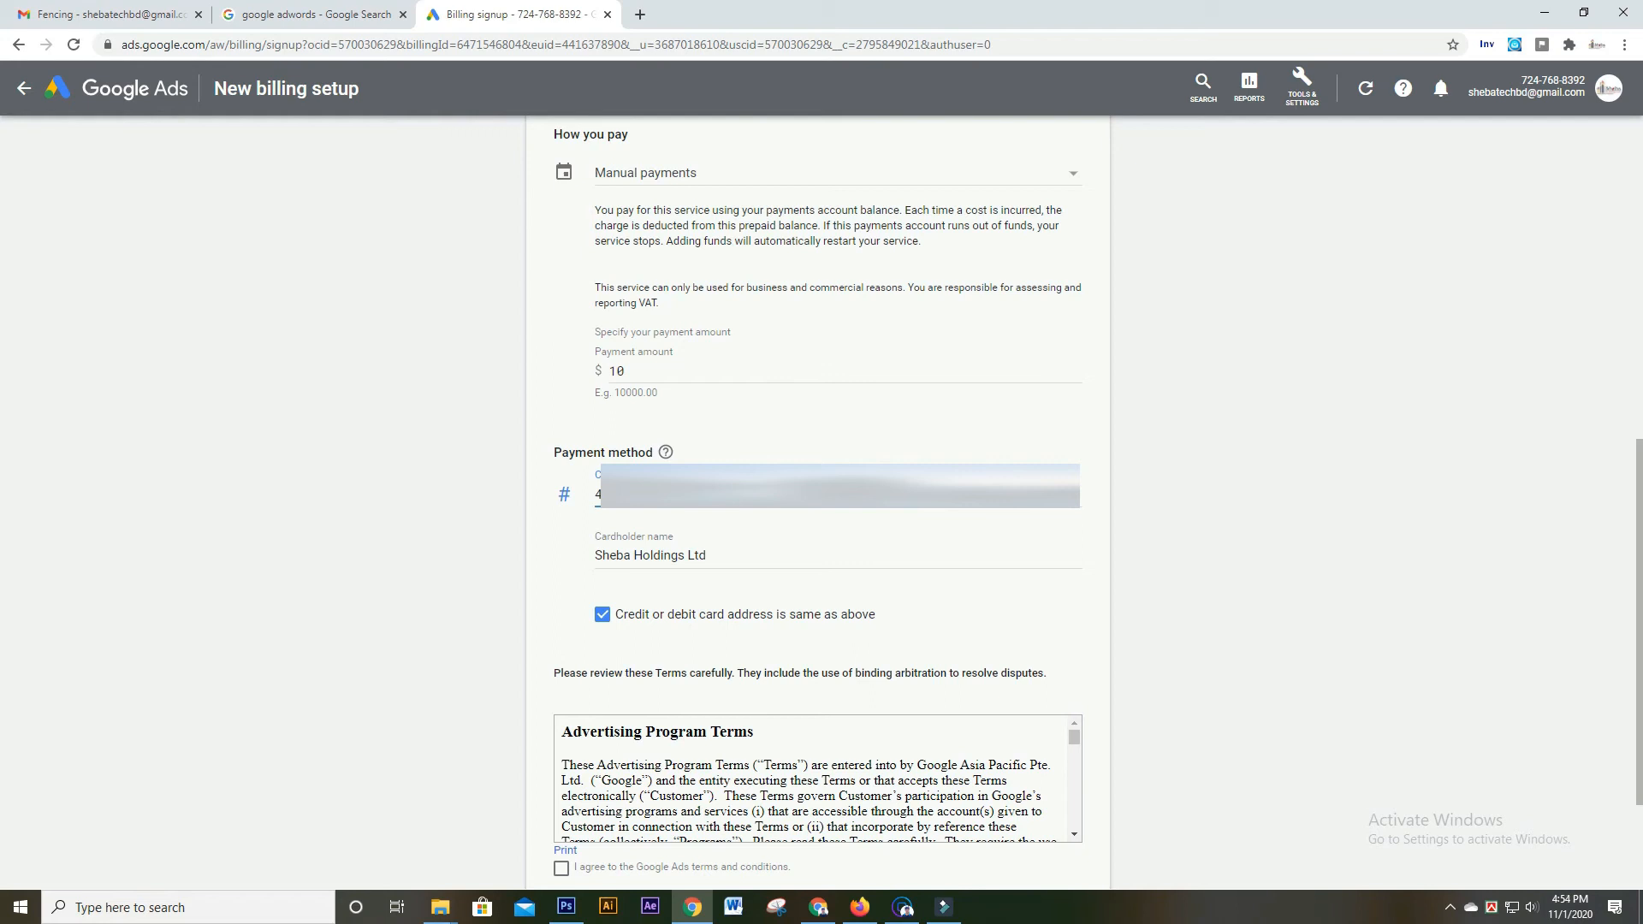
left_click(535, 455)
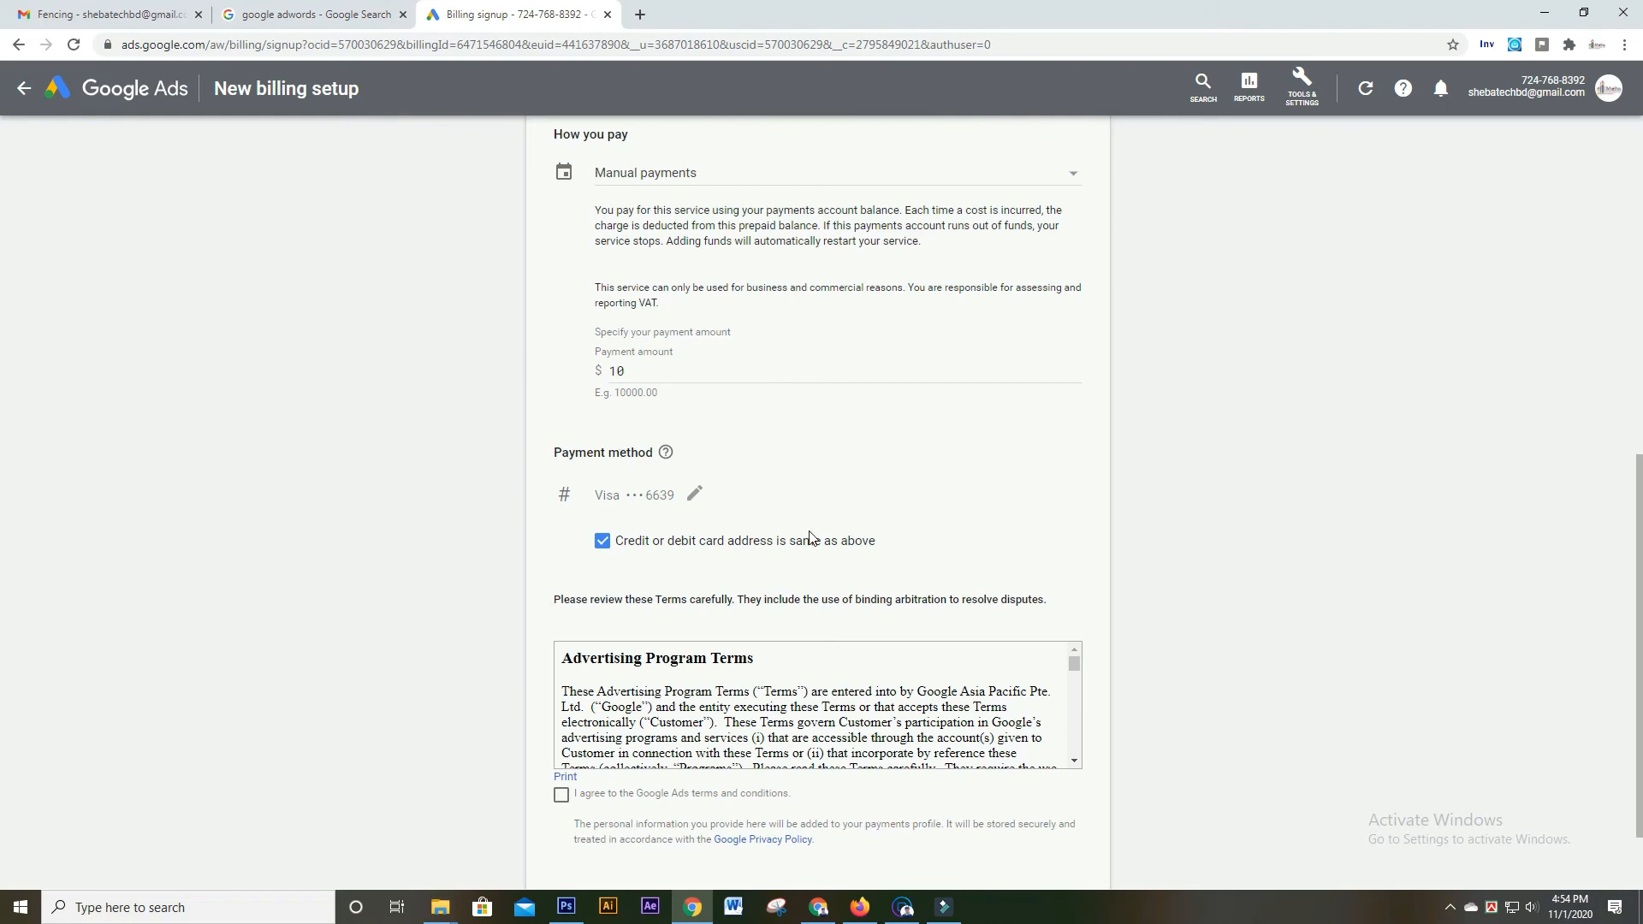
Tick 'I agree to the Google Ads terms and conditions' and scroll through the Advertising Program Terms
scroll(762, 497, "down", 2)
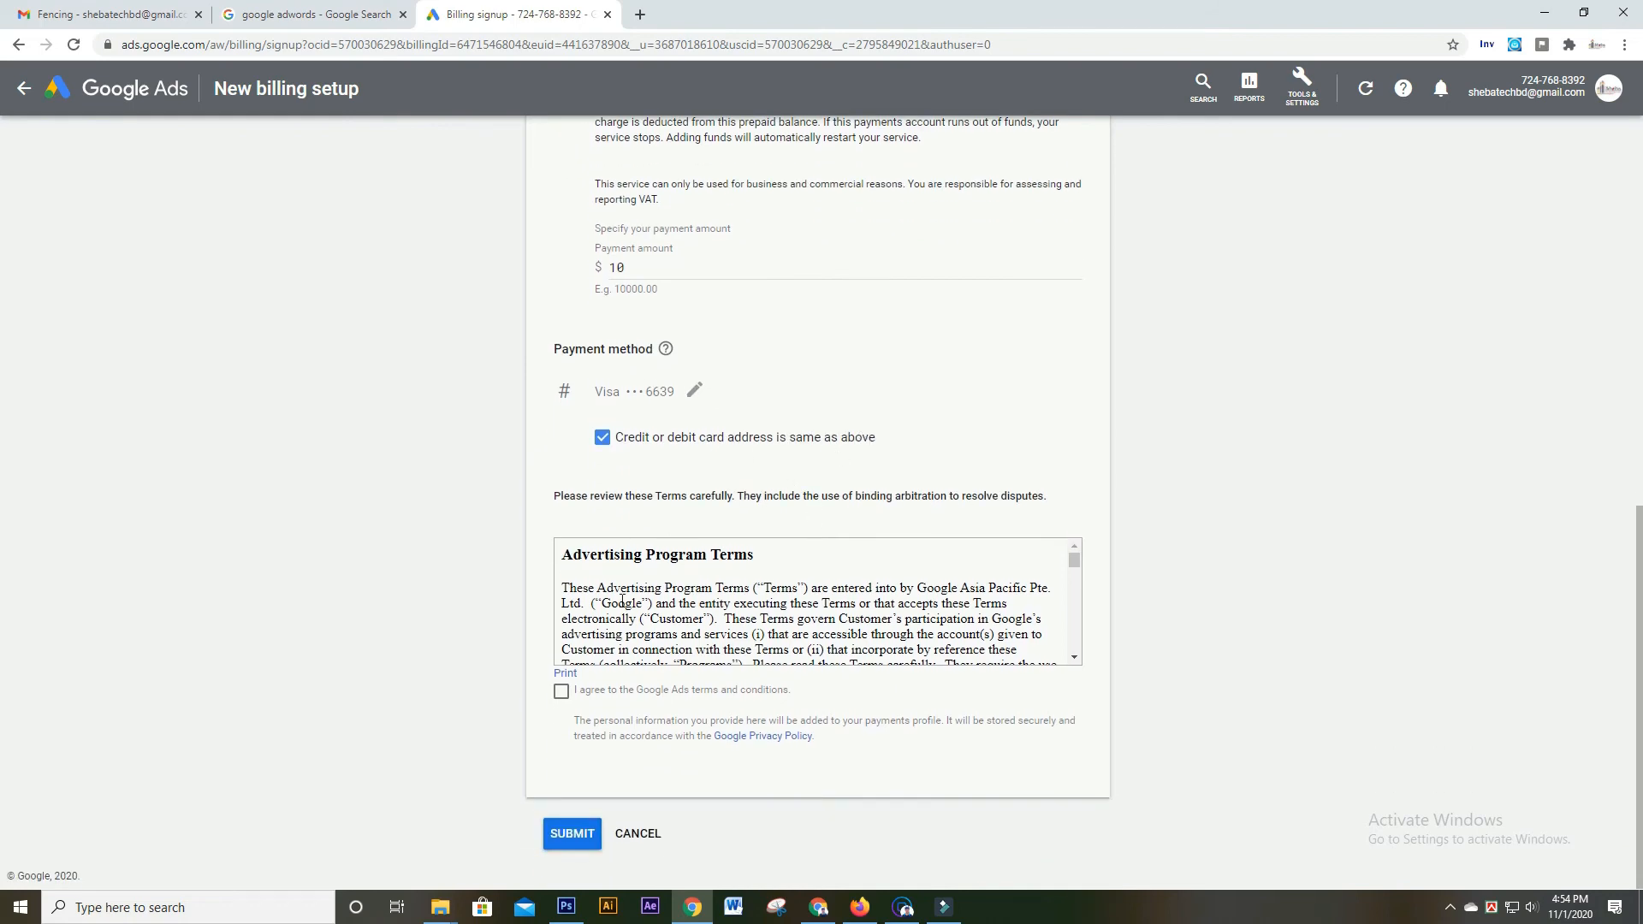
left_click(561, 691)
scroll(725, 689, "down", 3)
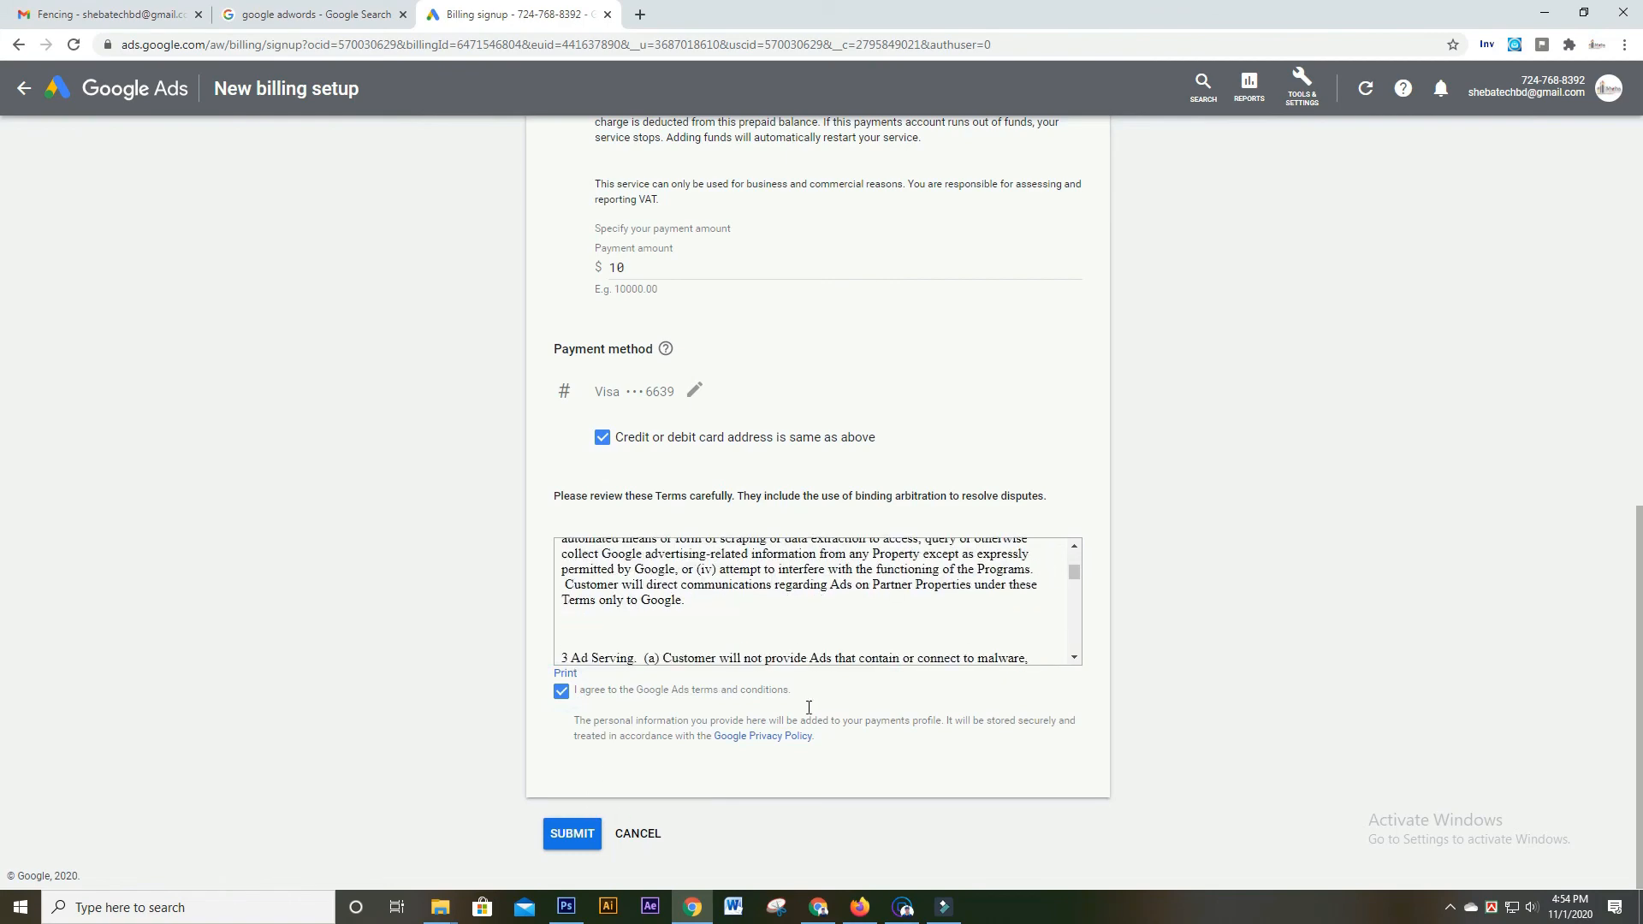
scroll(751, 619, "down", 15)
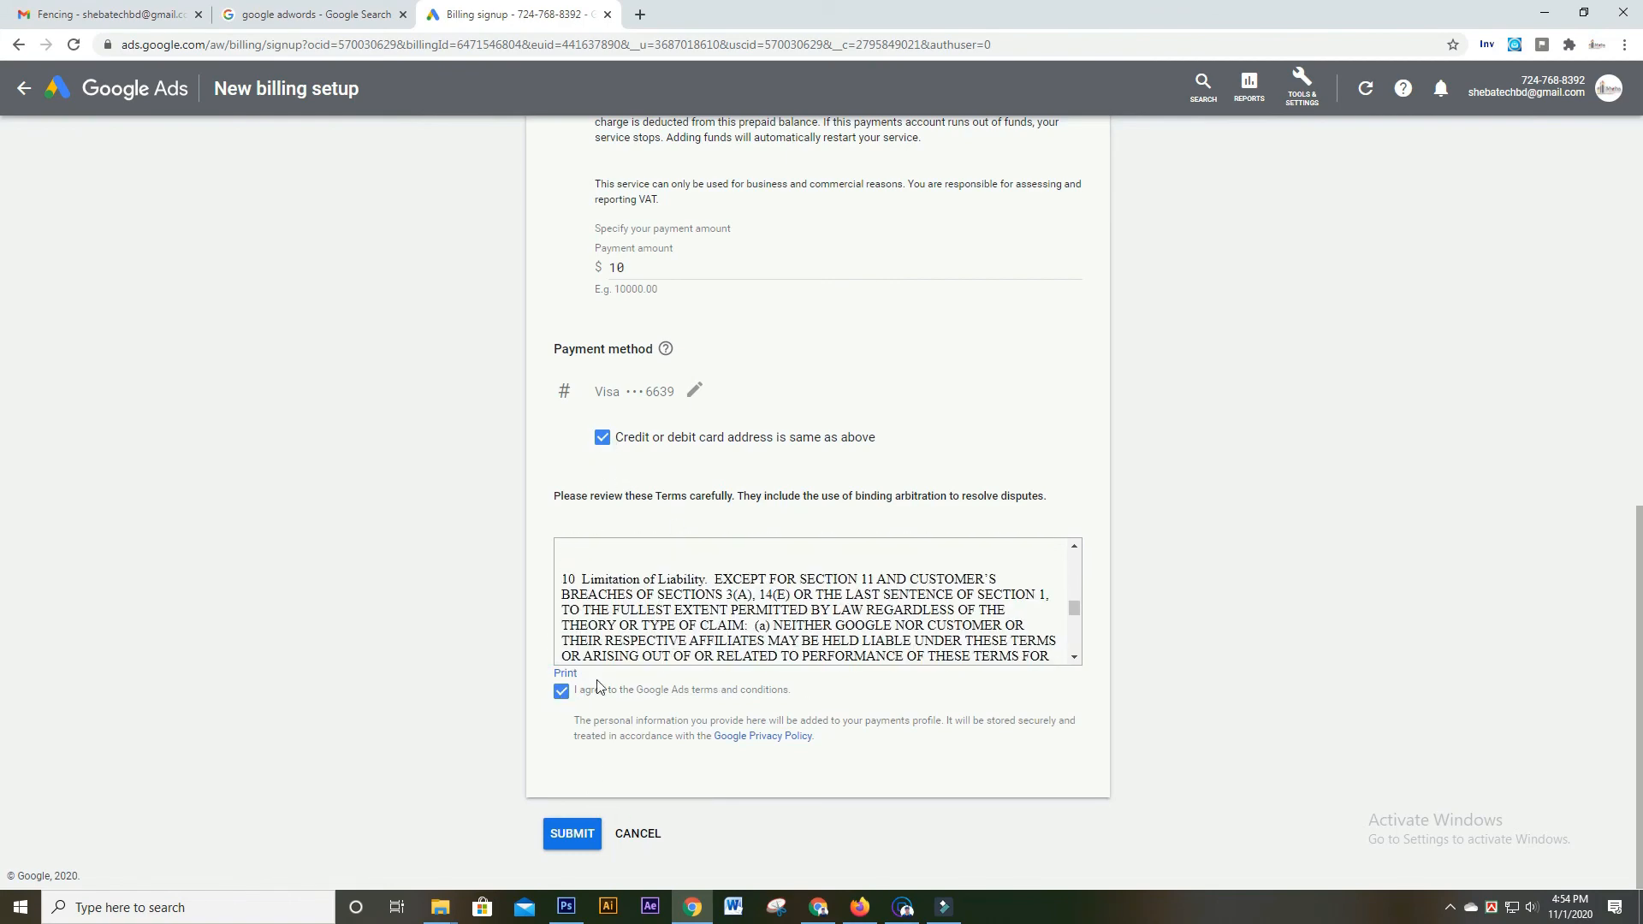
scroll(902, 590, "up", 3)
scroll(902, 591, "up", 10)
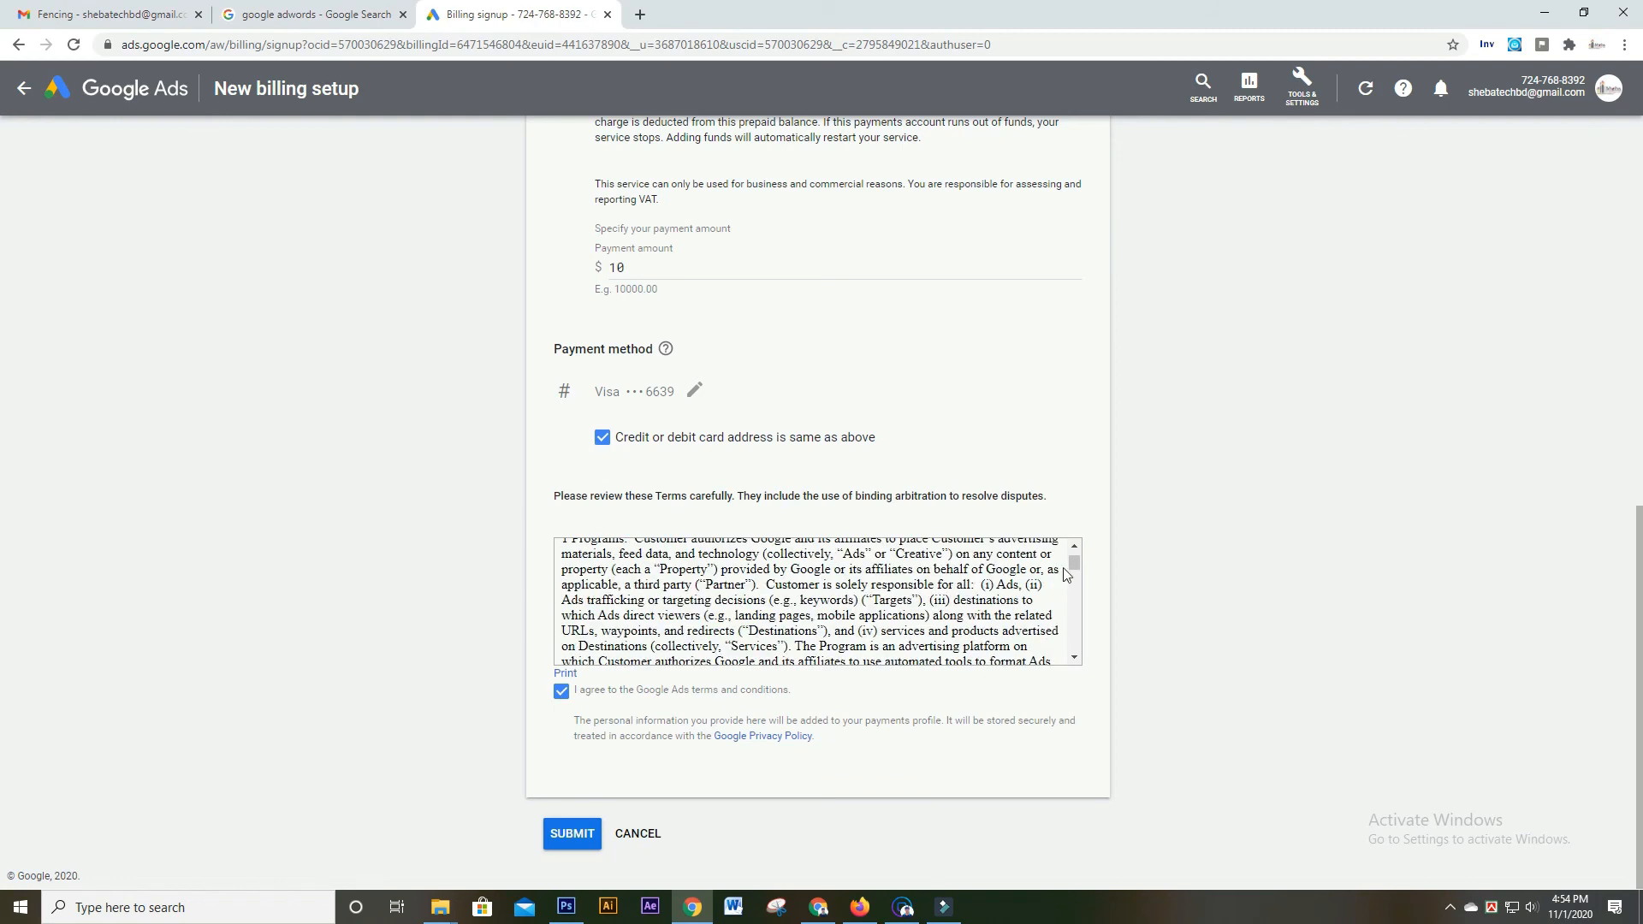
scroll(1080, 600, "down", 20)
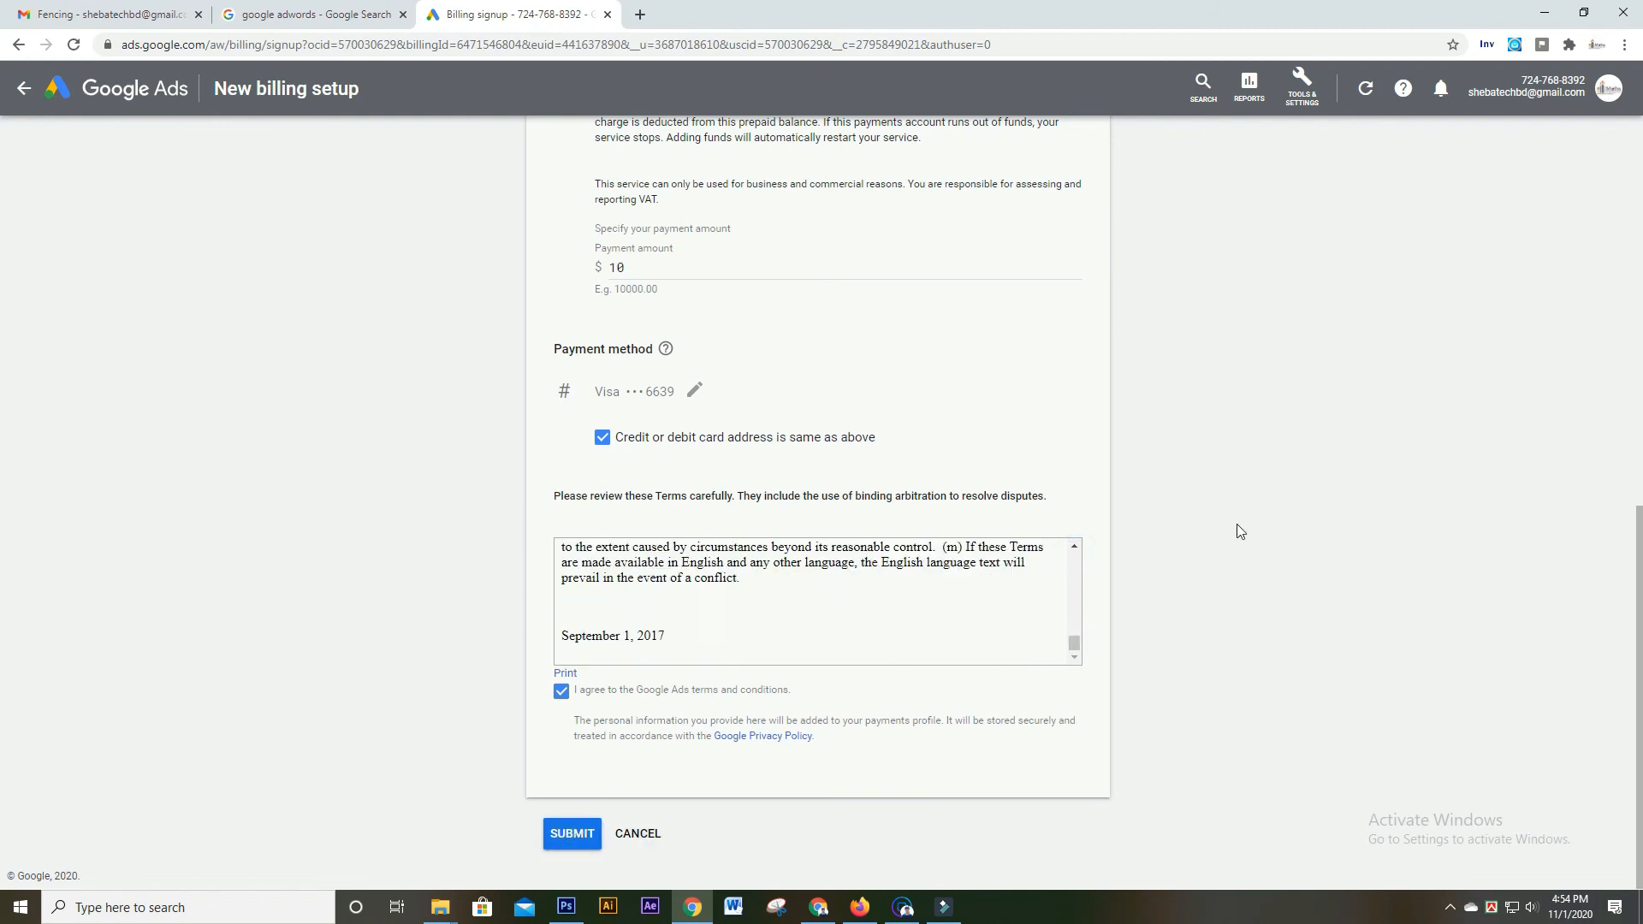
Submit the completed billing setup form
left_click(570, 843)
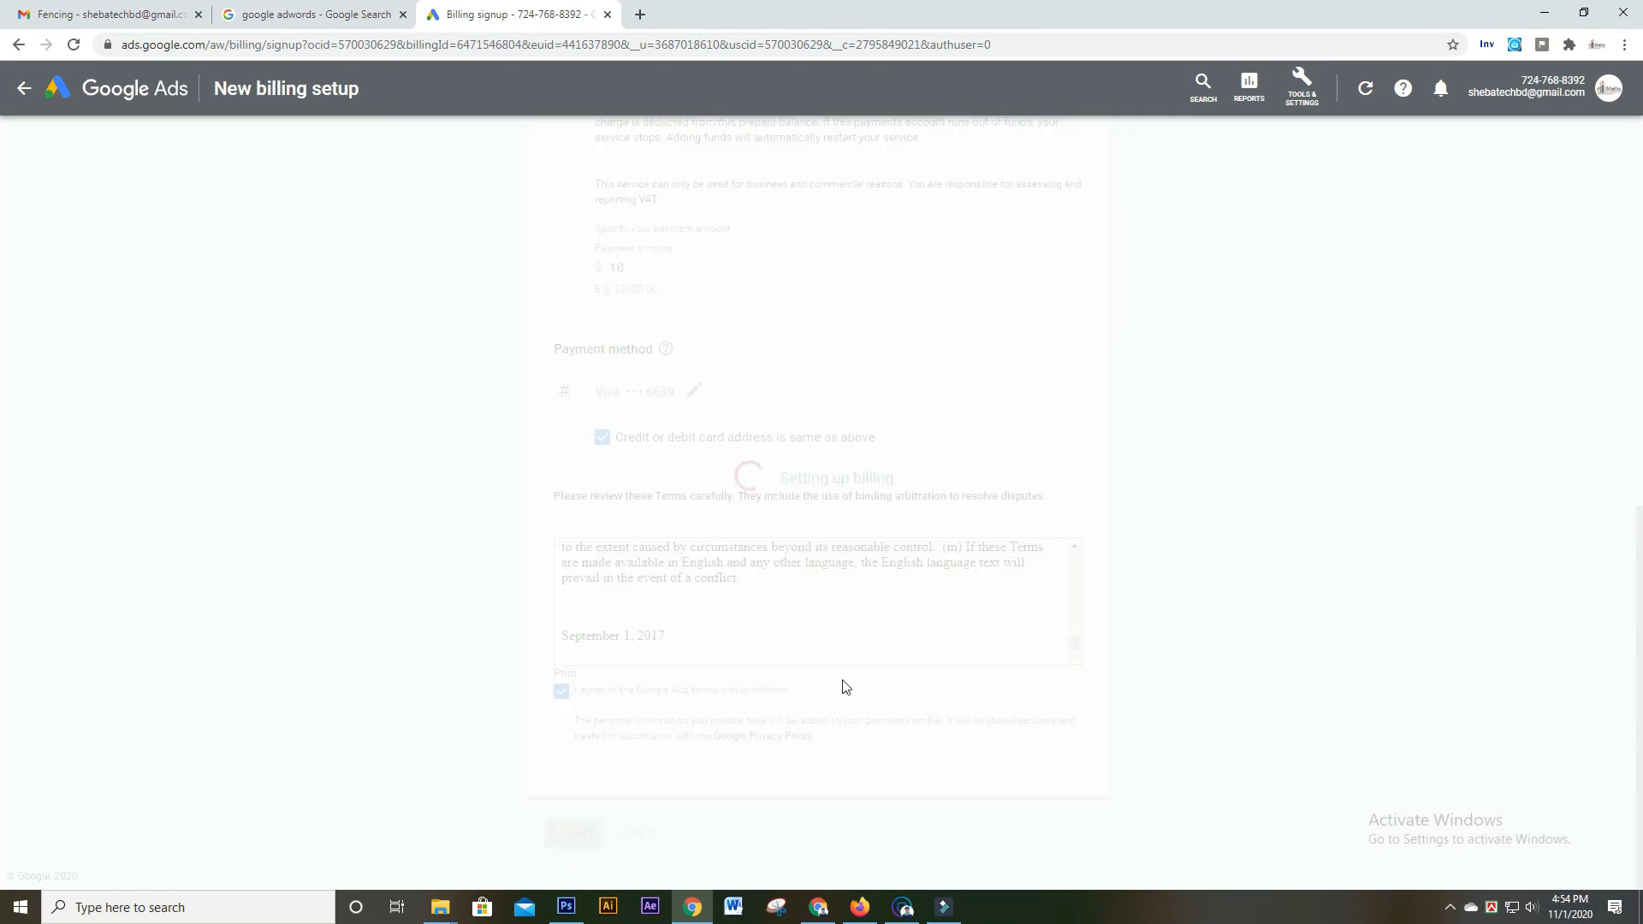